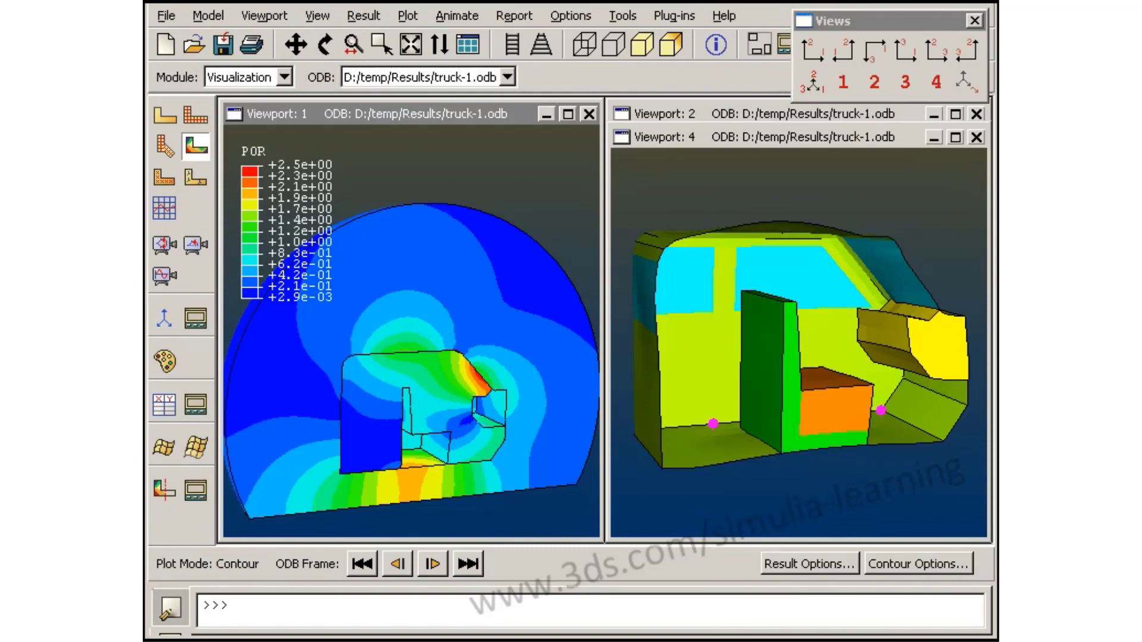
Replace the POR contour in Viewport 1 with a plain deformed shape plot of the air domain
{"action": "left_click", "coordinate": [167, 151]}
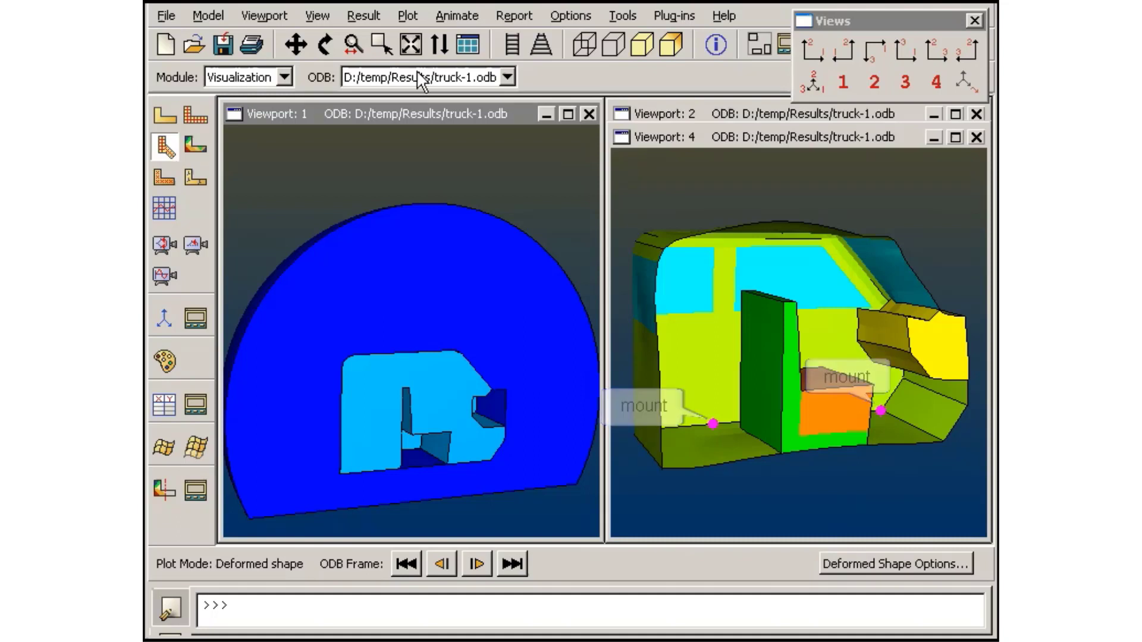
Create a new edge-list path named 'interior' and begin adding edges to it
{"action": "left_click", "coordinate": [616, 17]}
{"action": "mouse_move", "coordinate": [662, 158]}
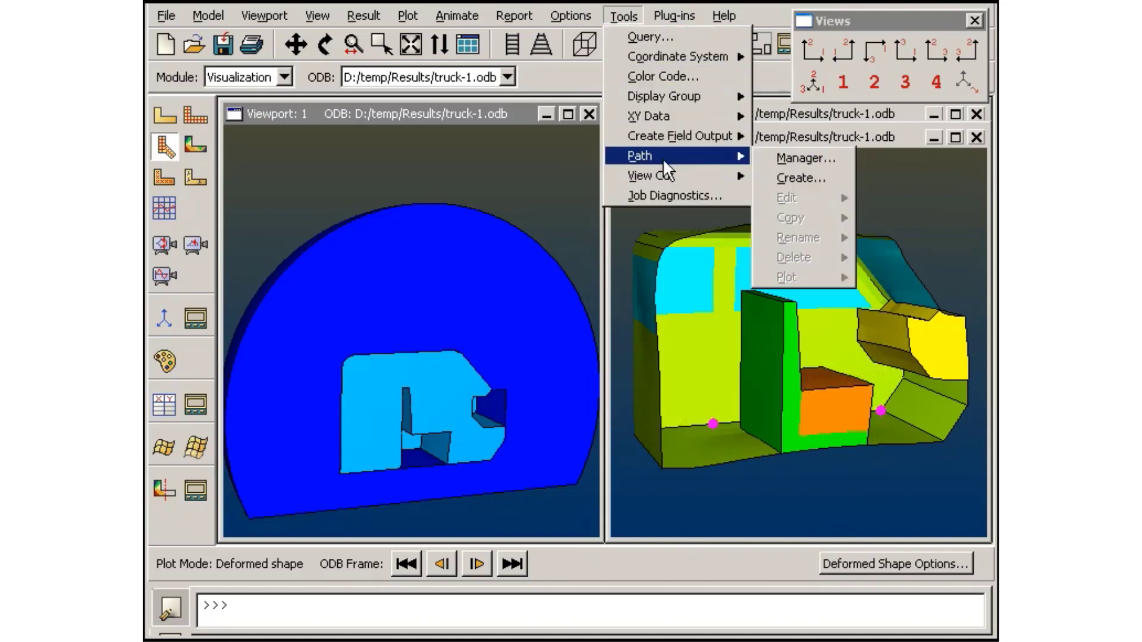
{"action": "left_click", "coordinate": [780, 156]}
{"action": "left_click", "coordinate": [805, 45]}
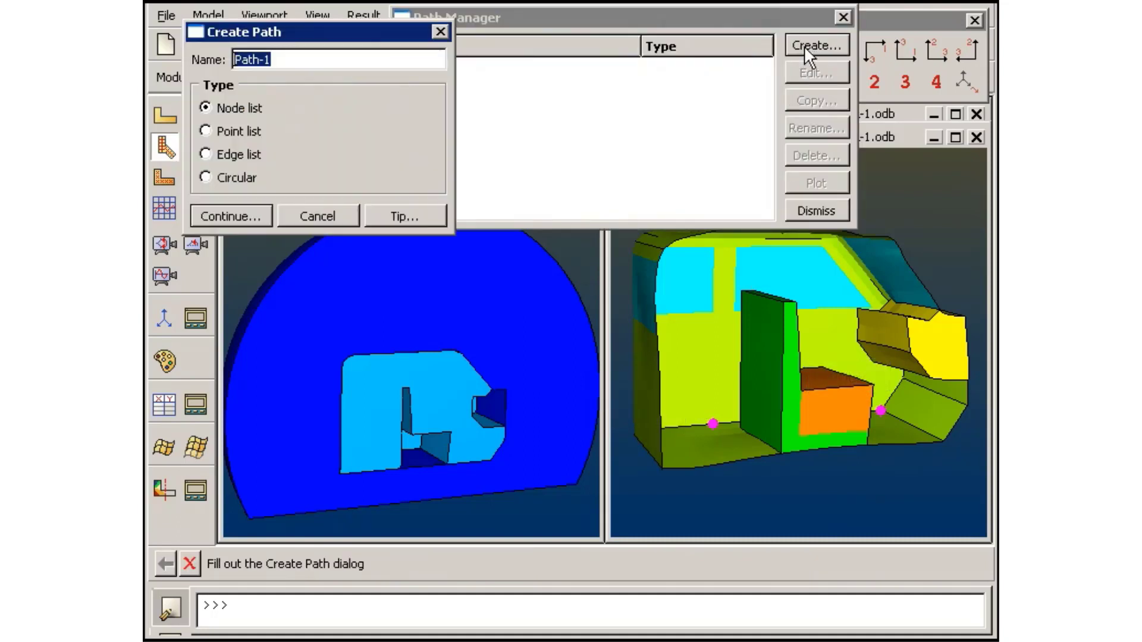
{"action": "left_click", "coordinate": [243, 154]}
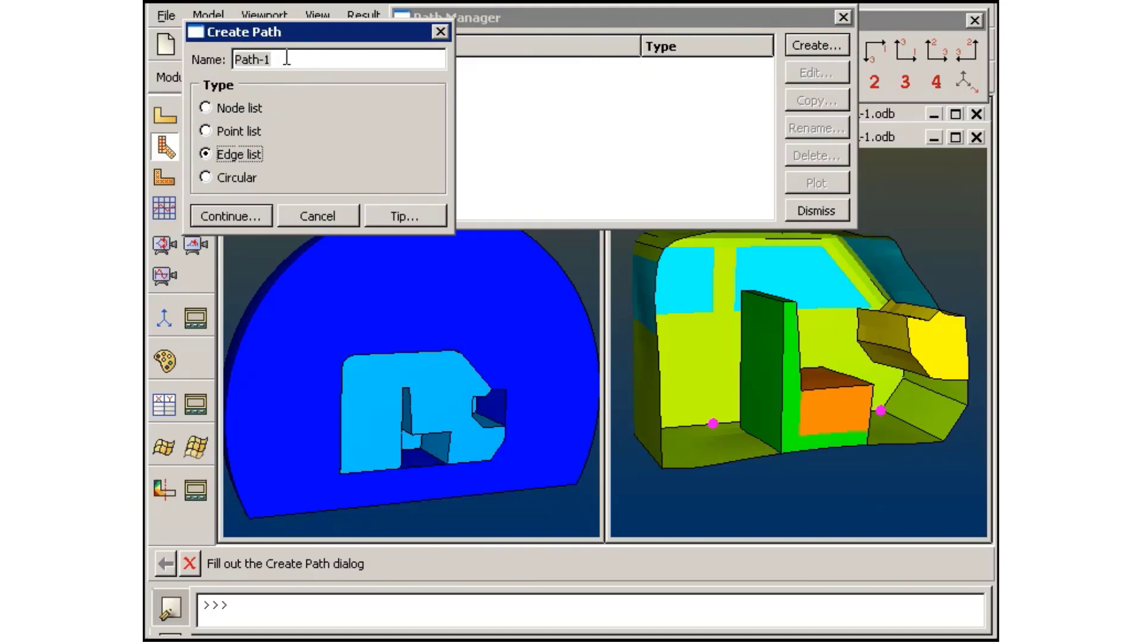
{"action": "left_click_drag", "start_coordinate": [287, 58], "coordinate": [213, 59]}
{"action": "type", "text": "interior"}
{"action": "left_click", "coordinate": [227, 207]}
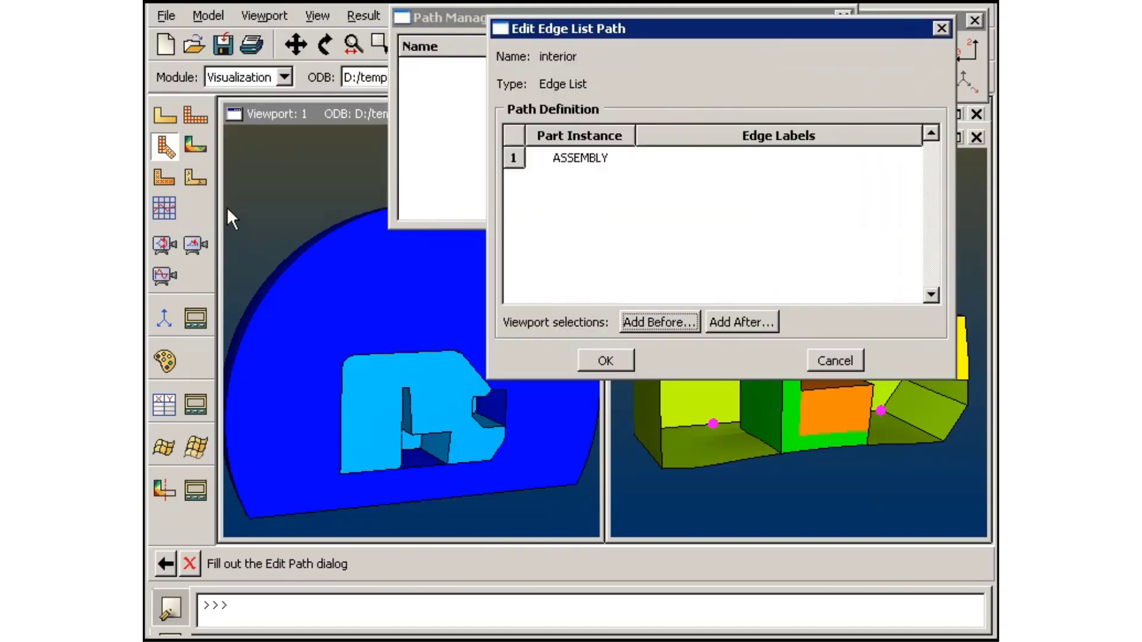
{"action": "left_click", "coordinate": [653, 324]}
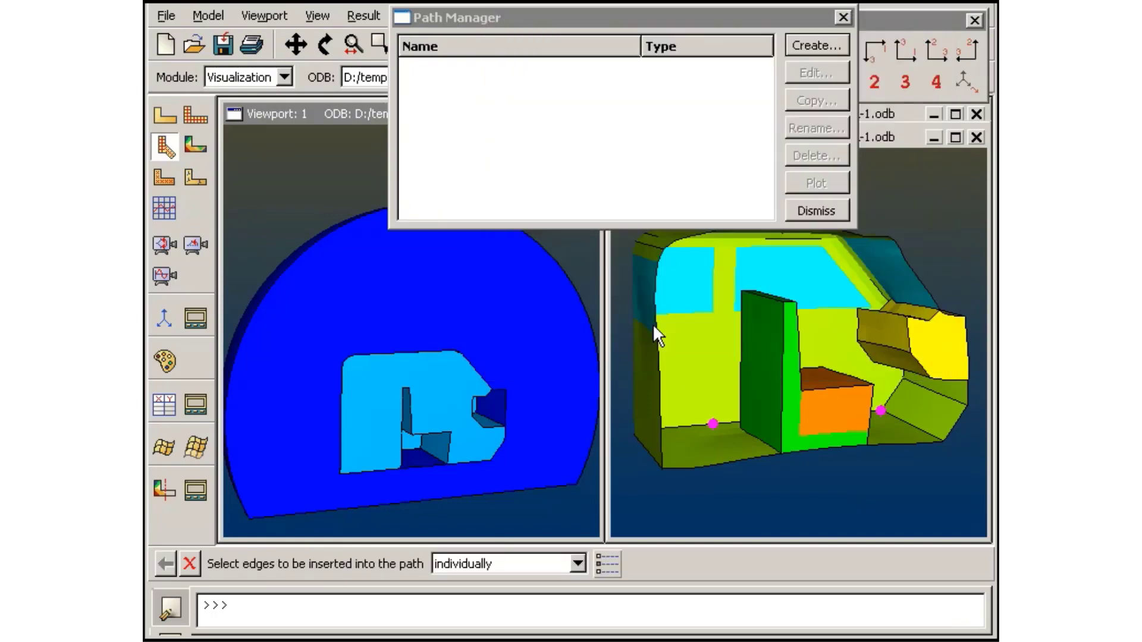
In saved view 3, pick edges 526–529 up the sloped upper-right boundary for the interior path
{"action": "left_click", "coordinate": [905, 83]}
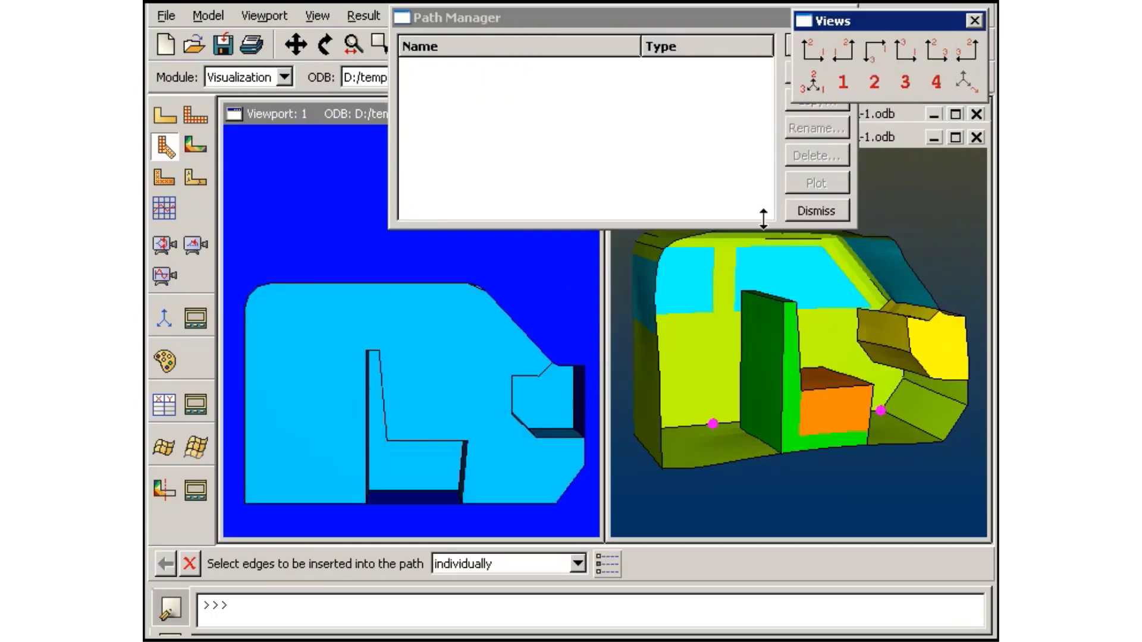
{"action": "left_click", "coordinate": [548, 357]}
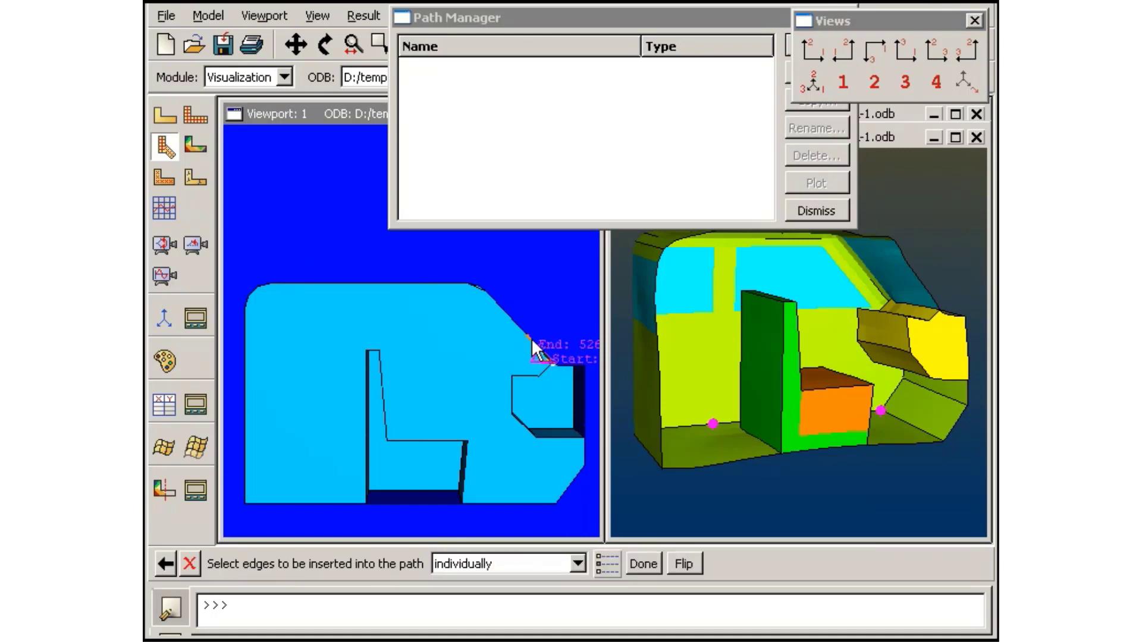
{"action": "left_click", "coordinate": [531, 337]}
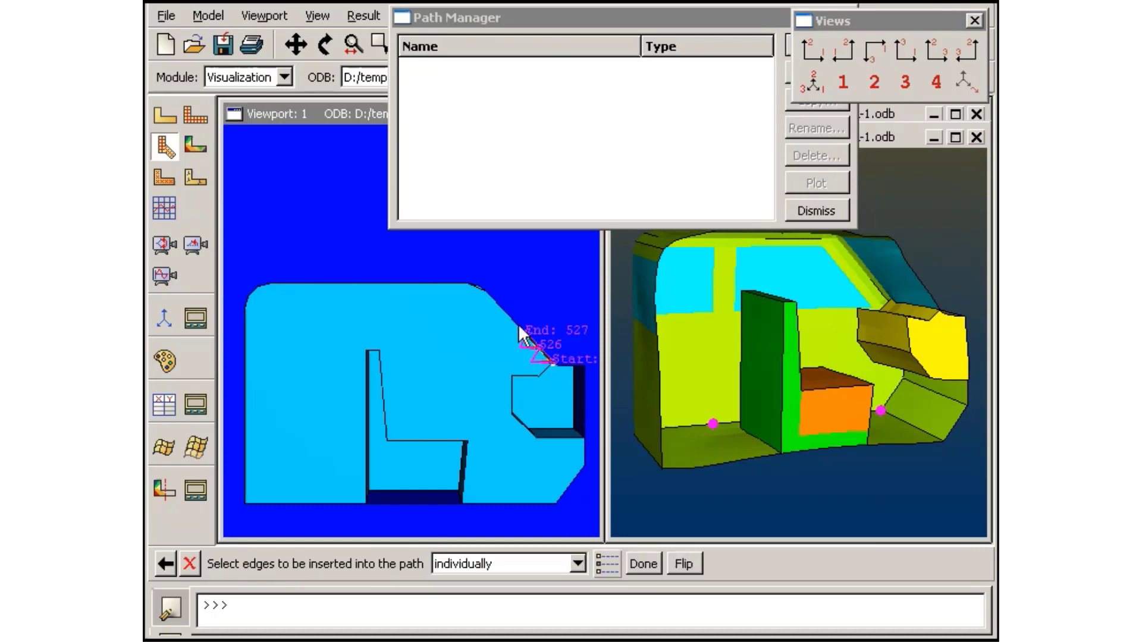
{"action": "left_click", "coordinate": [519, 322]}
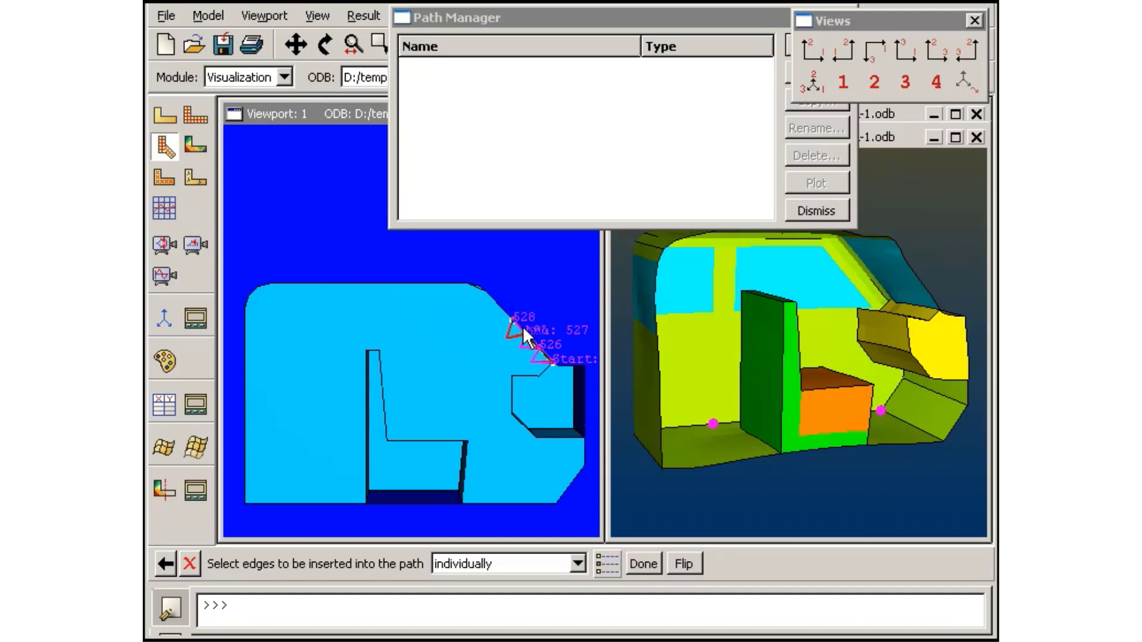
{"action": "left_click", "coordinate": [683, 563]}
{"action": "left_click", "coordinate": [509, 321]}
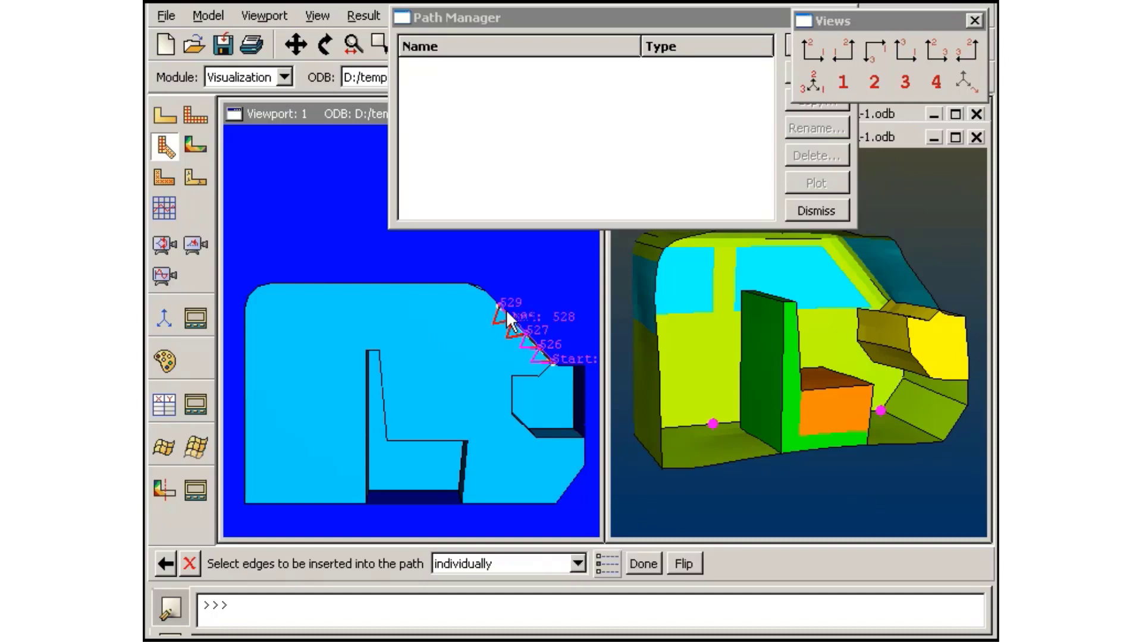
{"action": "left_click", "coordinate": [685, 563]}
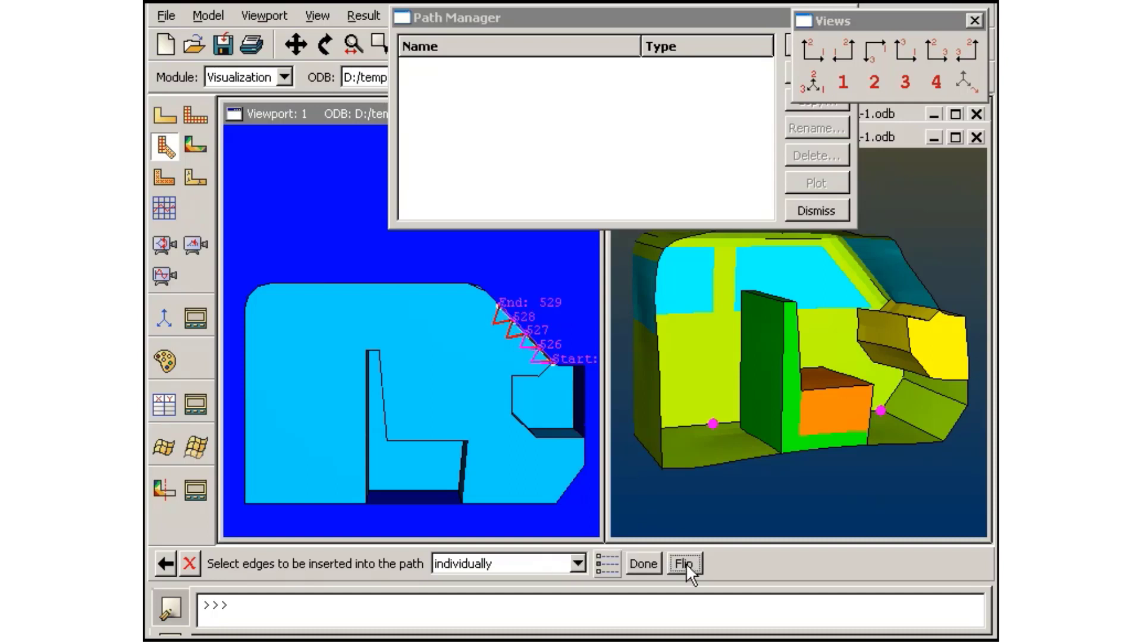
{"action": "left_click", "coordinate": [490, 293]}
Extend the interior path through node 109 to end at node 110
{"action": "right_click", "coordinate": [490, 294]}
{"action": "left_click", "coordinate": [510, 346]}
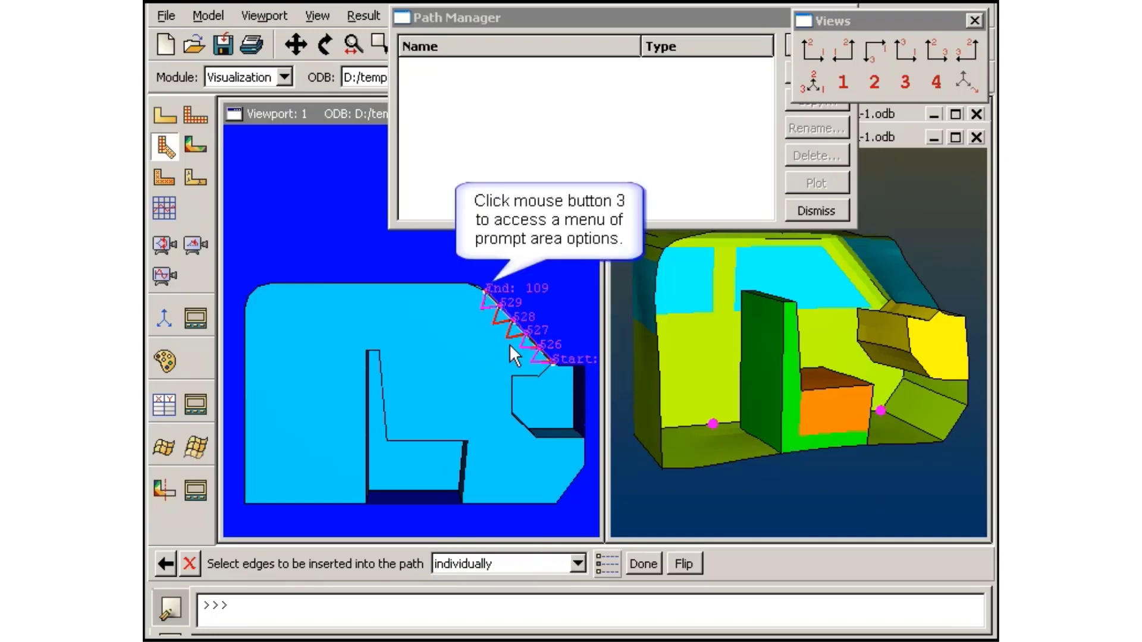
{"action": "right_click", "coordinate": [479, 283]}
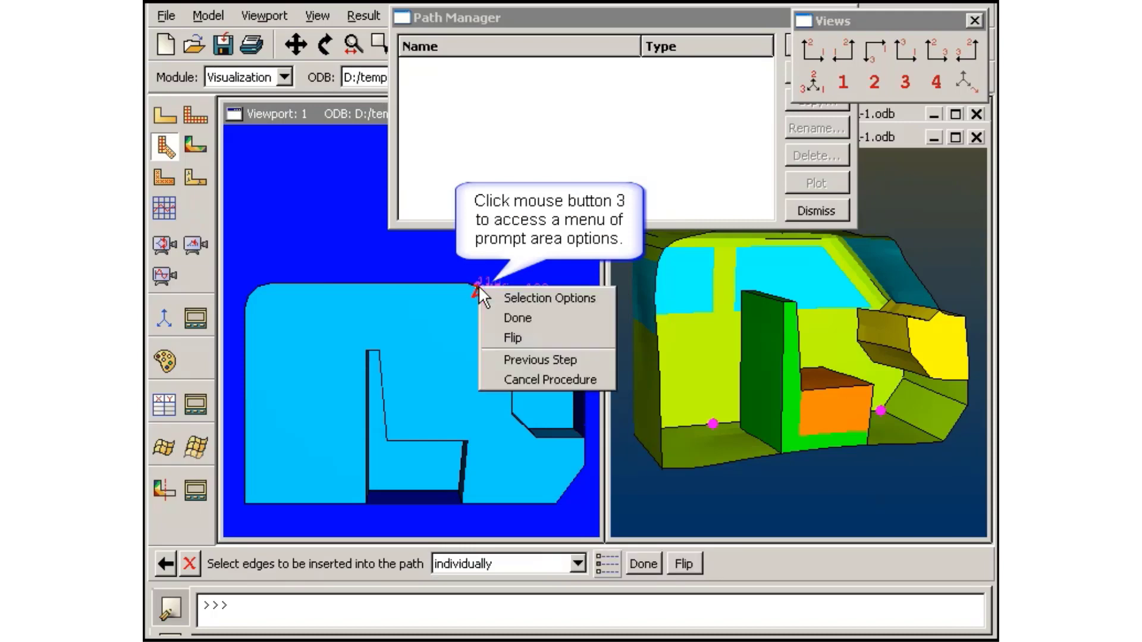
{"action": "left_click", "coordinate": [504, 339]}
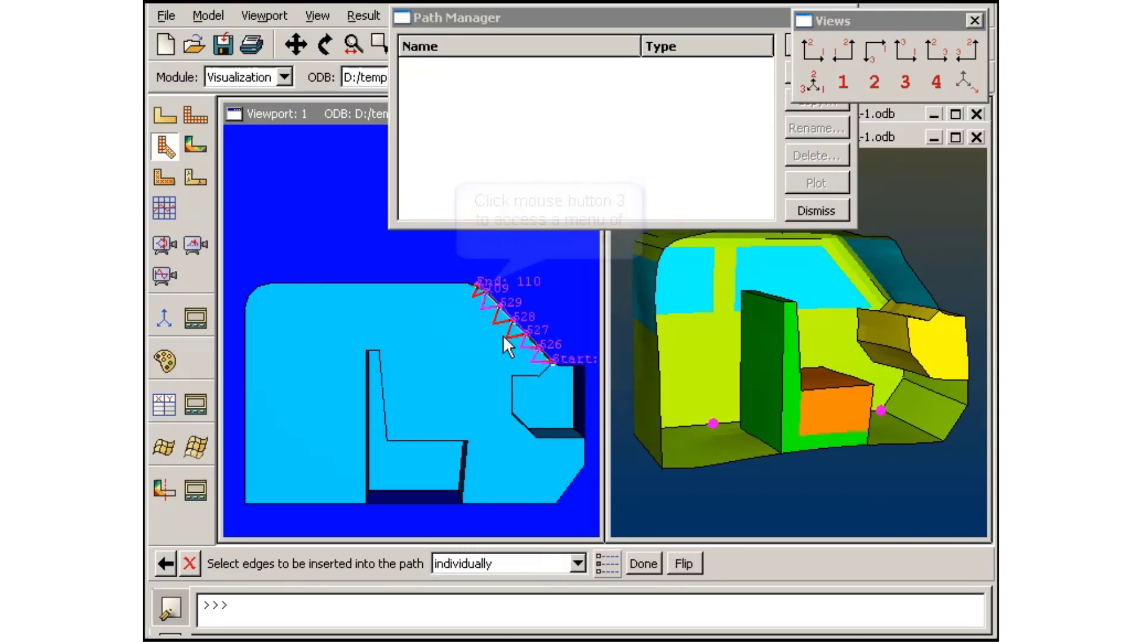
Select by feature edge to run interior across the top and down the left side to node 104, and save it
{"action": "left_click", "coordinate": [578, 563]}
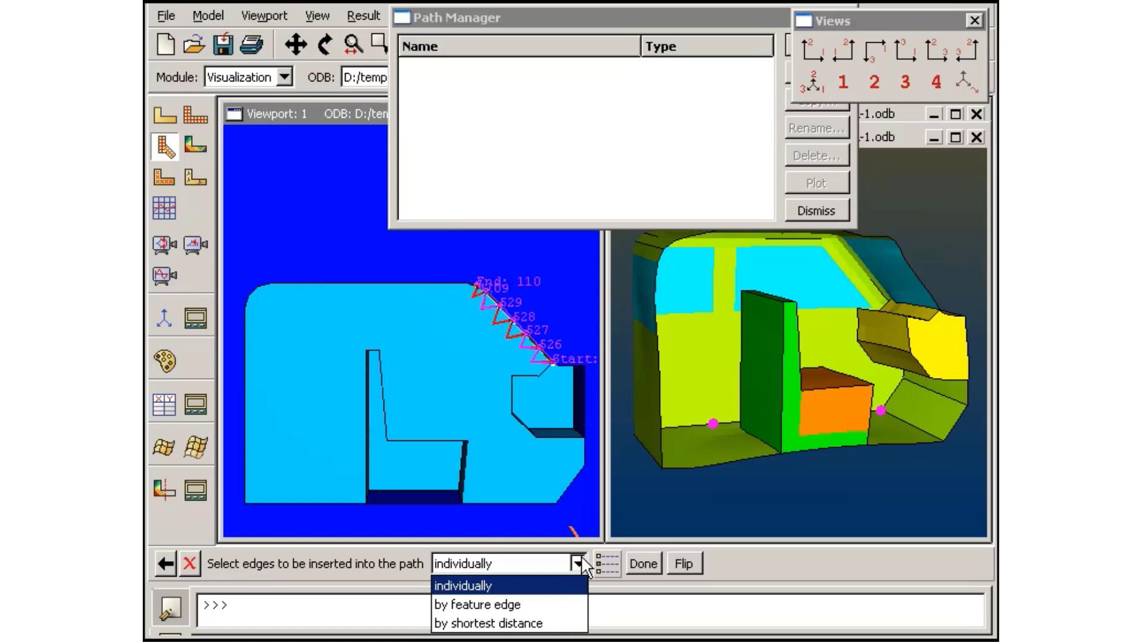
{"action": "left_click", "coordinate": [571, 604]}
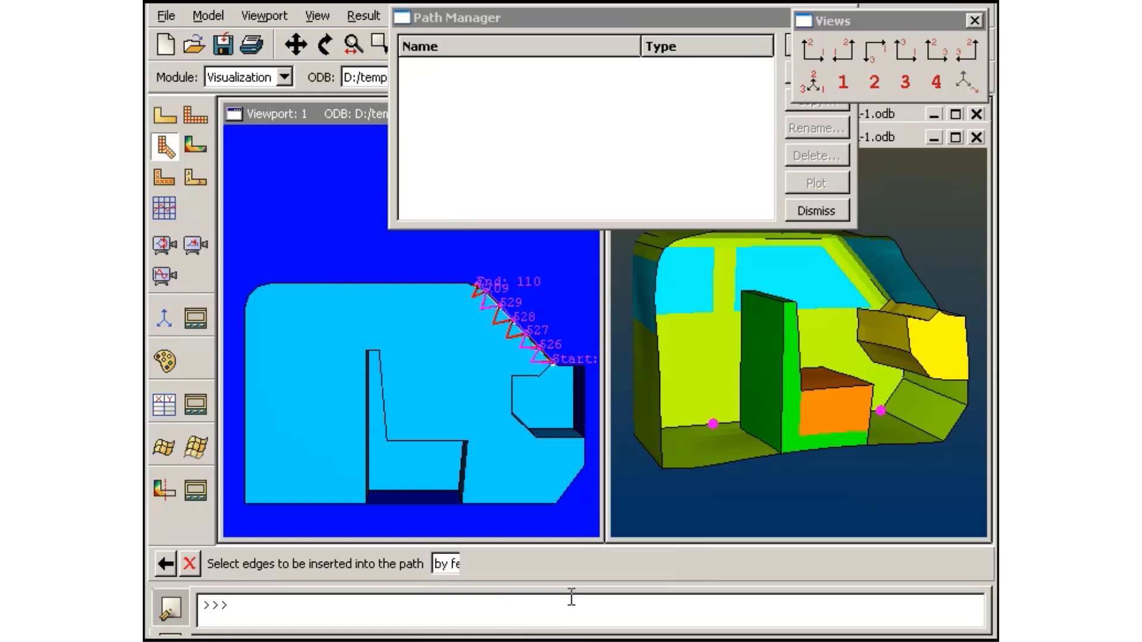
{"action": "left_click", "coordinate": [474, 284]}
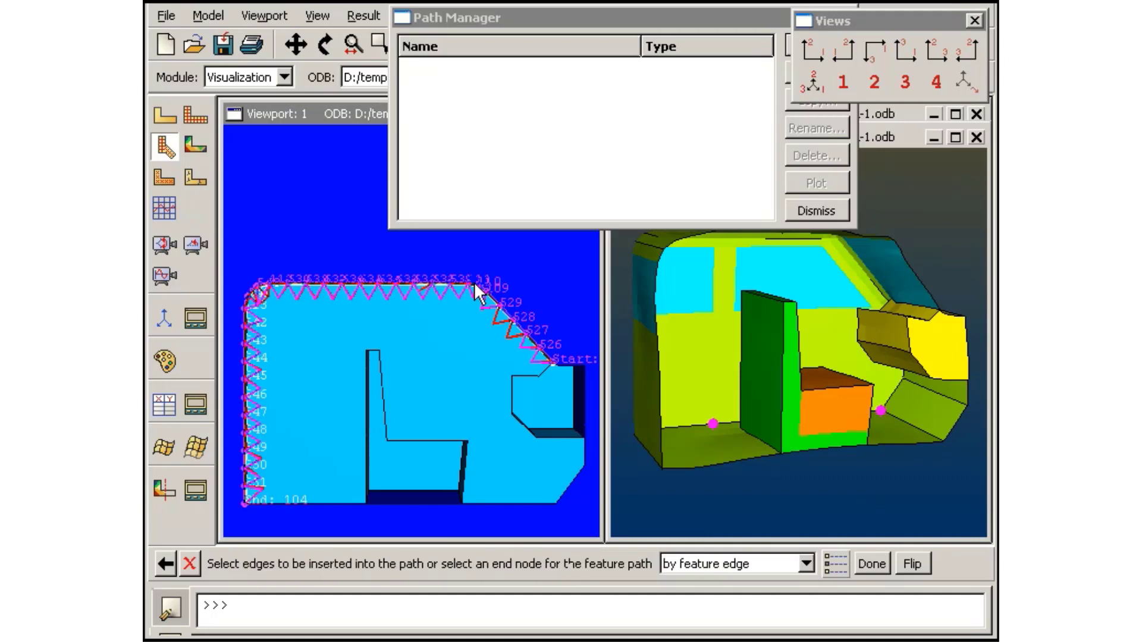
{"action": "left_click", "coordinate": [245, 359]}
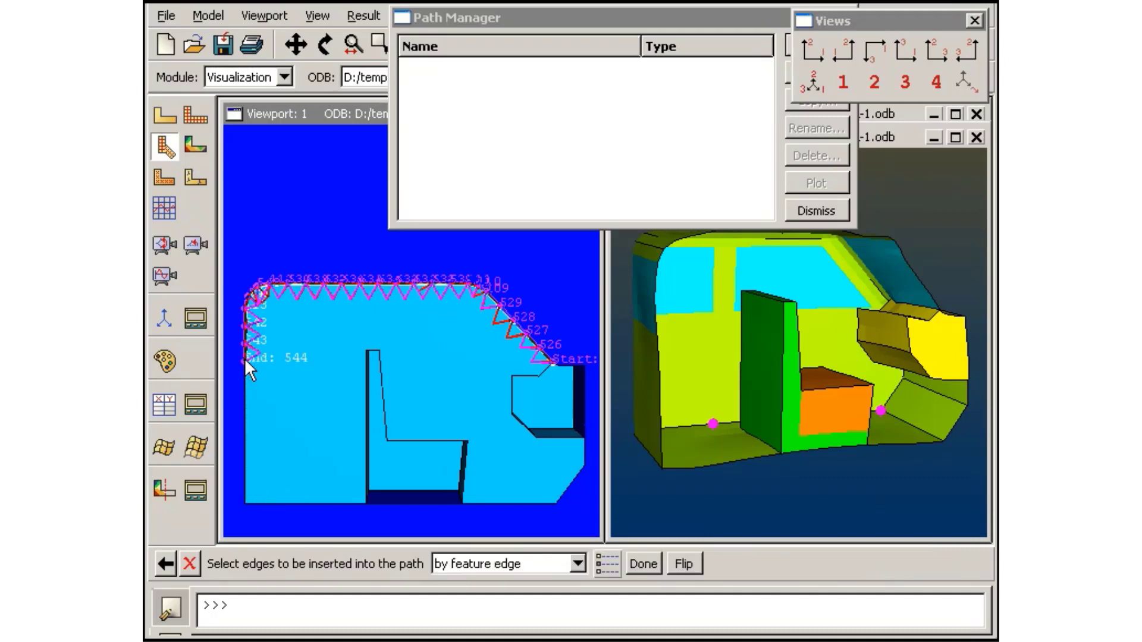
{"action": "left_click", "coordinate": [245, 369]}
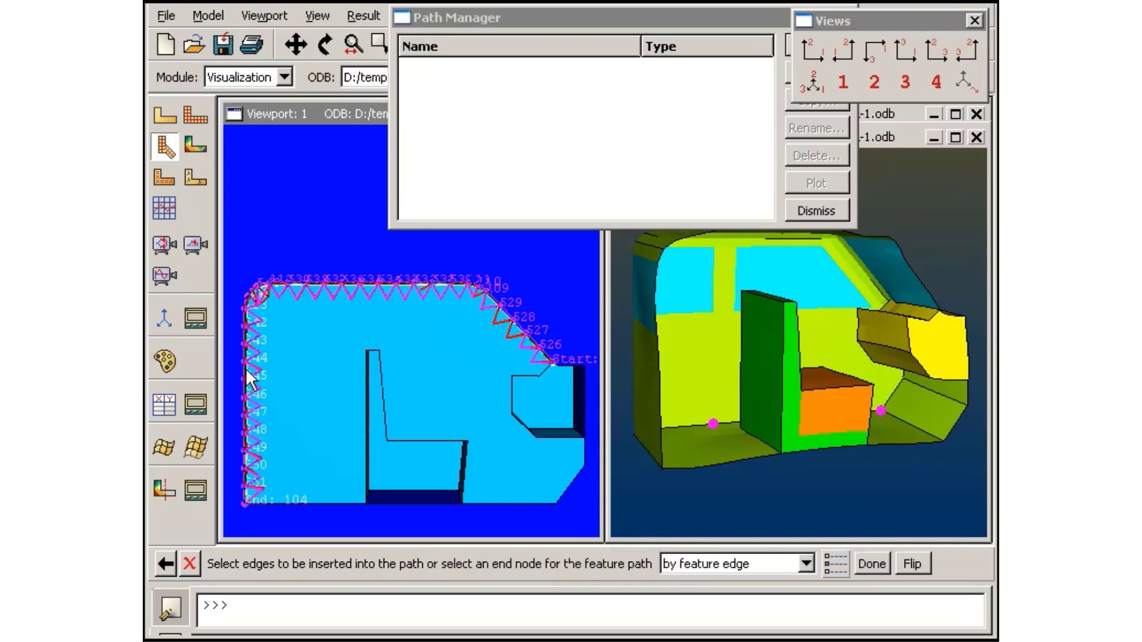
{"action": "left_click", "coordinate": [859, 565]}
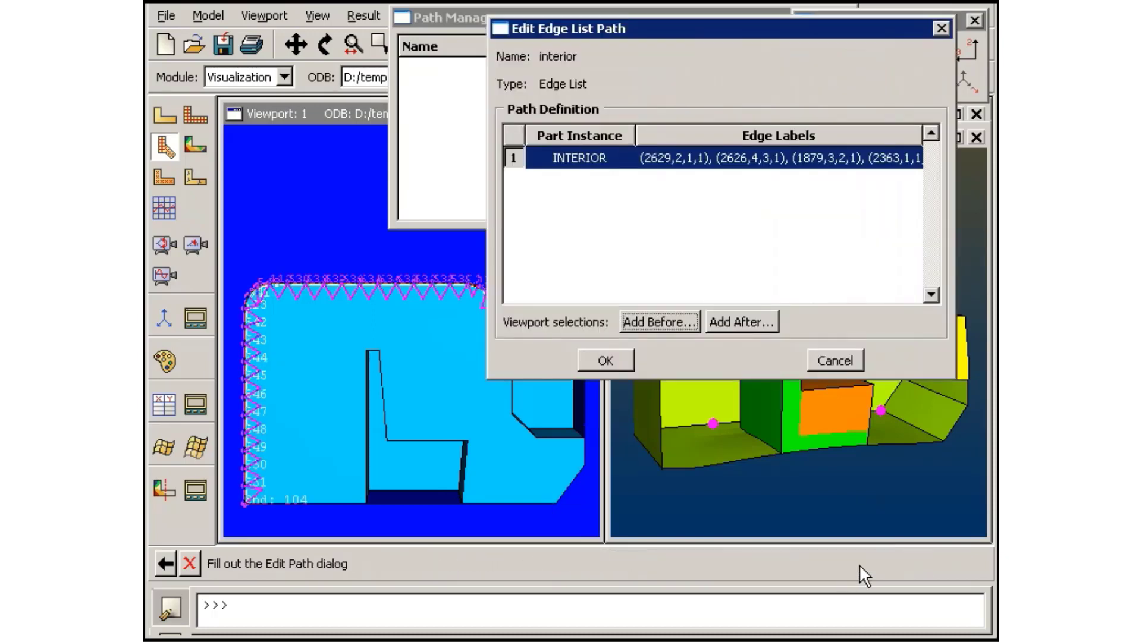
{"action": "left_click", "coordinate": [605, 359]}
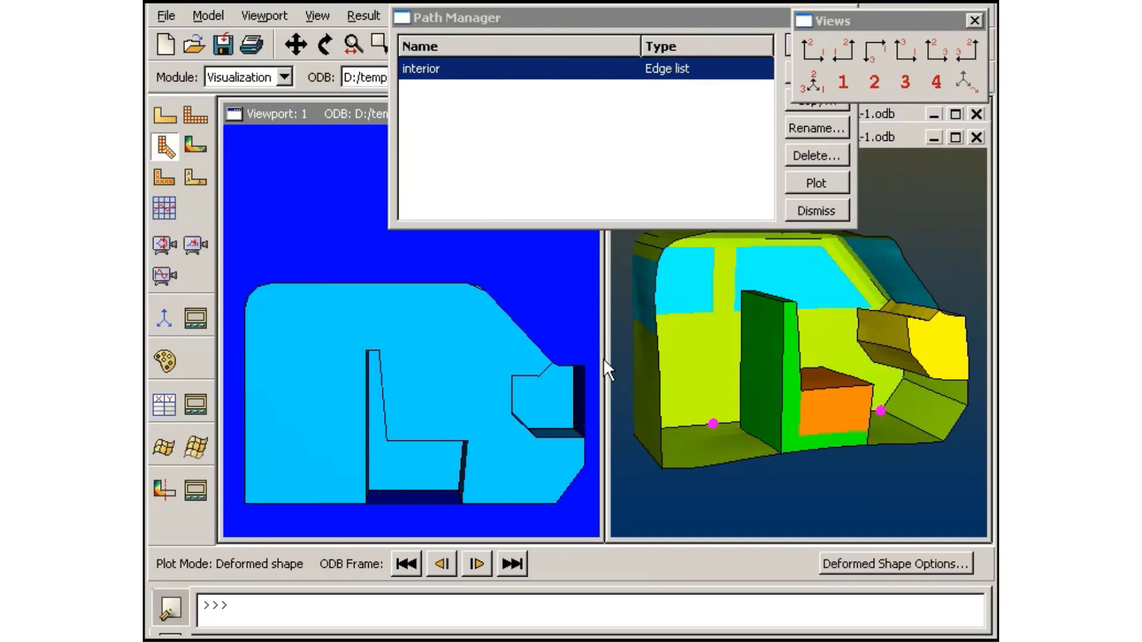
Create an edge-list path 'exterior' along the EXTERIOR instance's outer boundary edges
{"action": "left_click", "coordinate": [813, 45]}
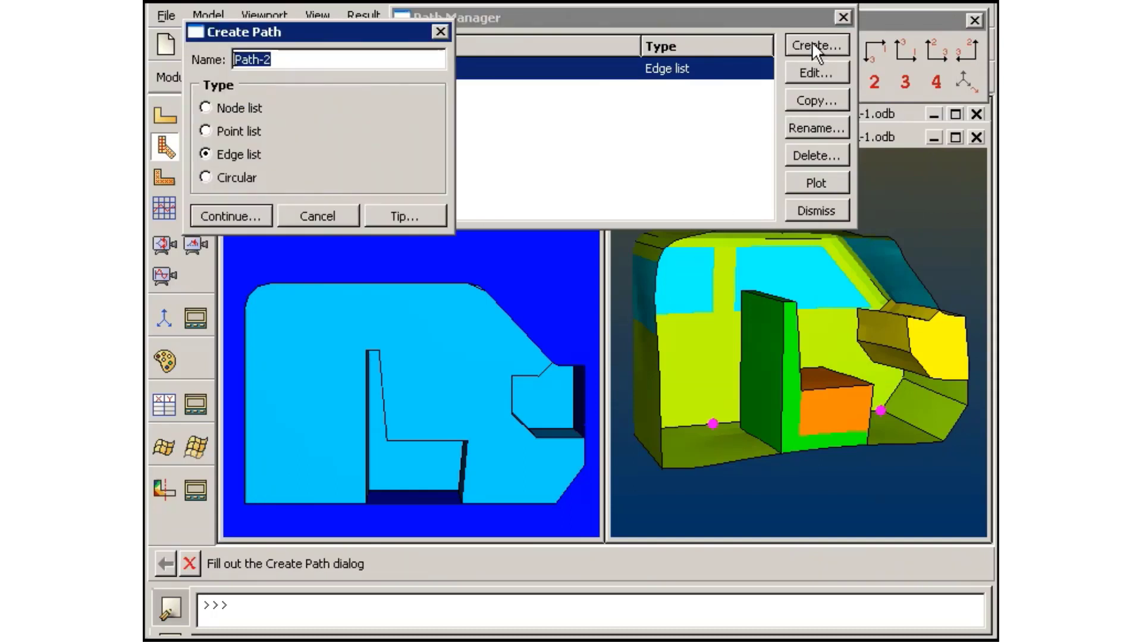
{"action": "type", "text": "ext"}
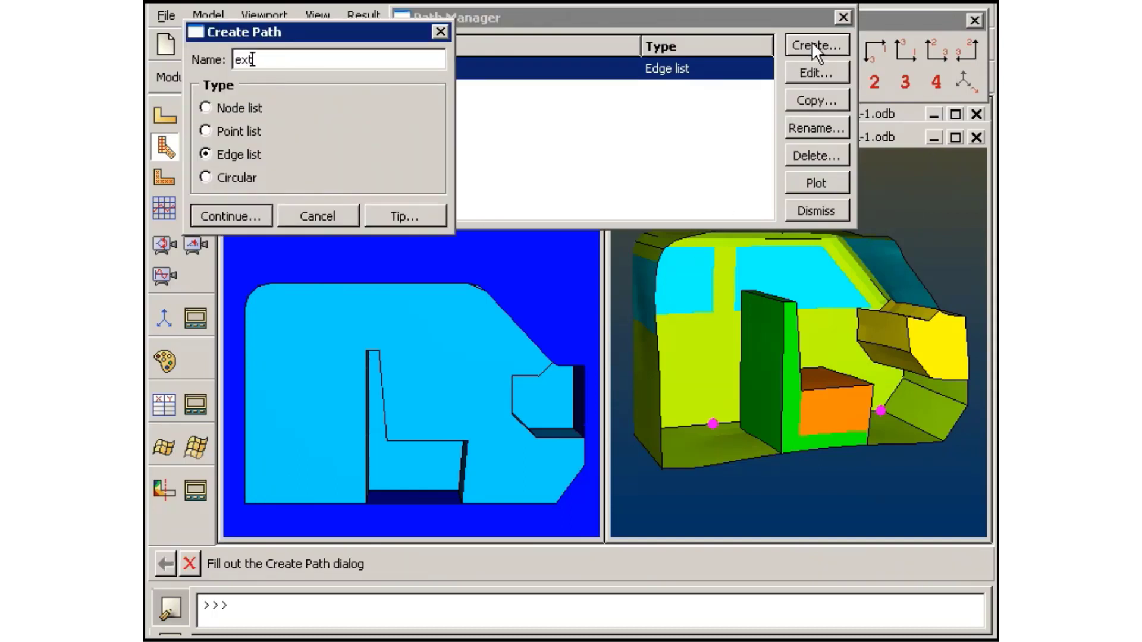
{"action": "type", "text": "erior"}
{"action": "left_click", "coordinate": [246, 214]}
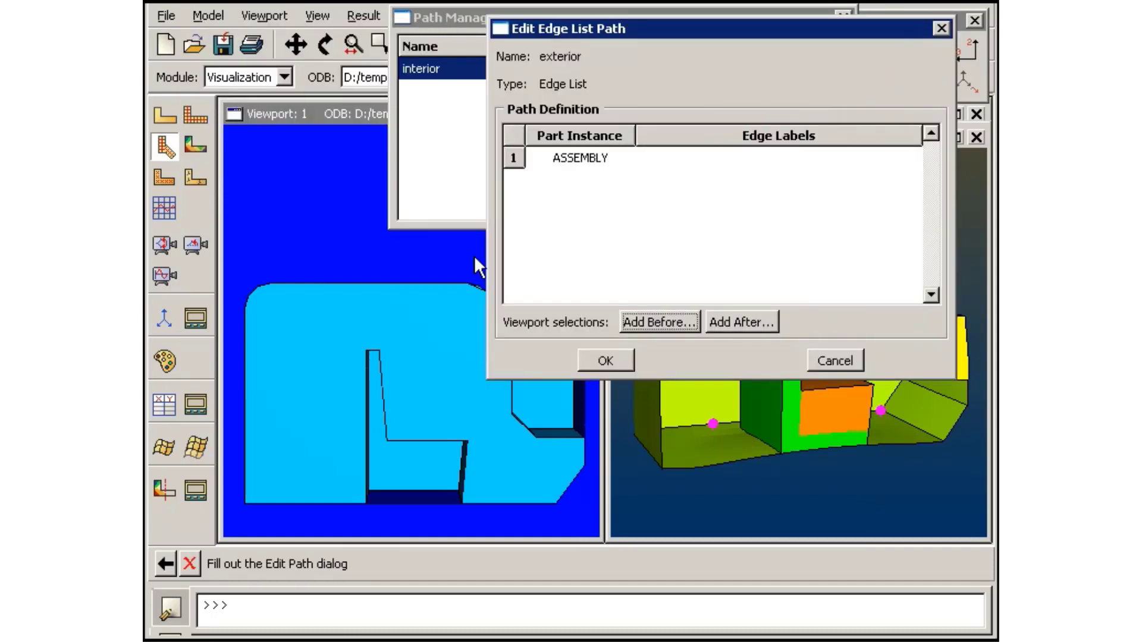
{"action": "left_click", "coordinate": [650, 316]}
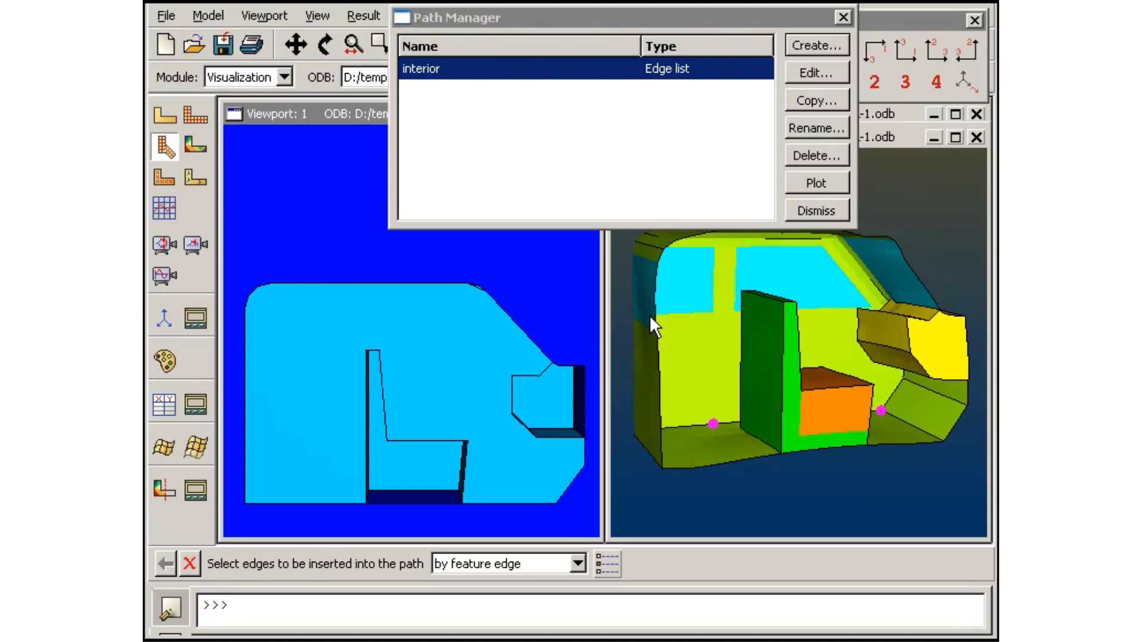
{"action": "left_click", "coordinate": [556, 366]}
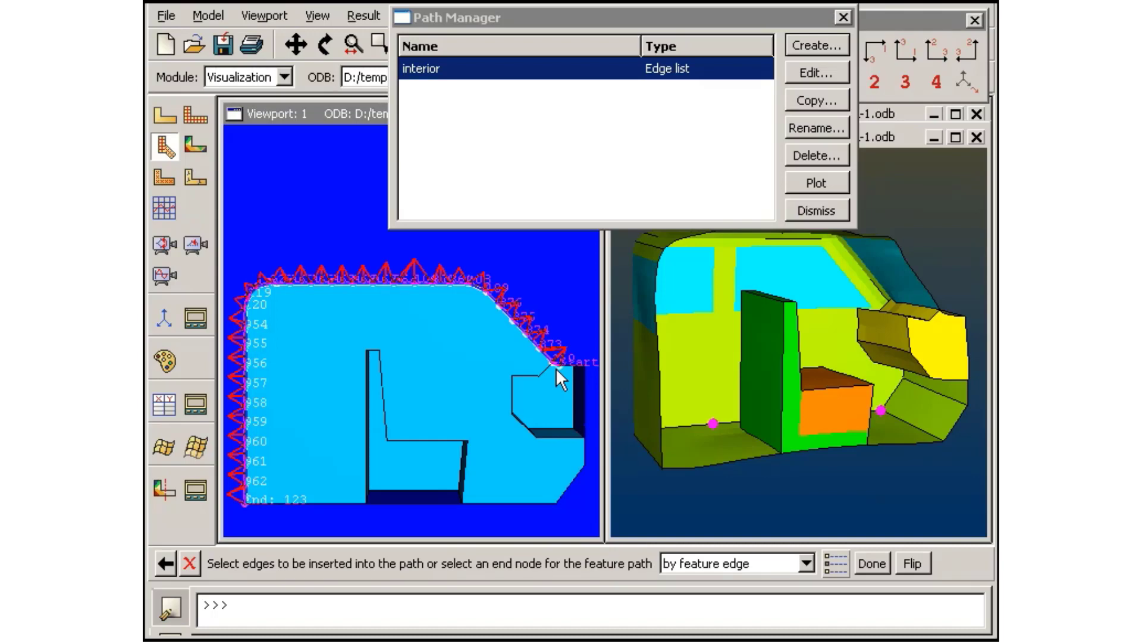
{"action": "left_click", "coordinate": [885, 566]}
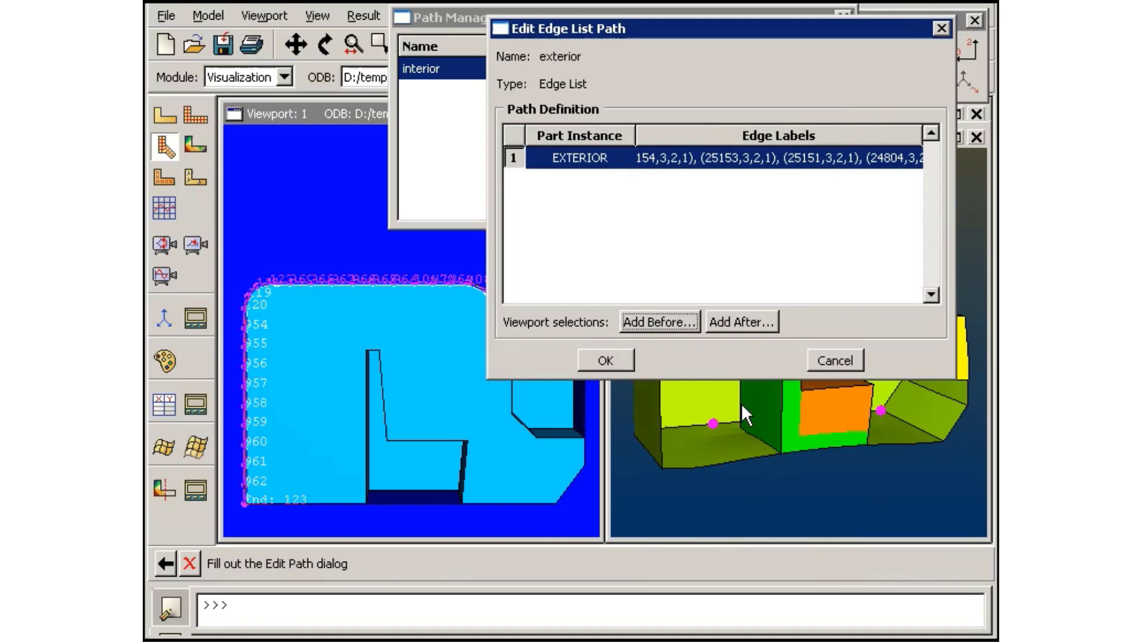
Delete the first edge label (17322,3,2,1) from the exterior path and save it
{"action": "left_click", "coordinate": [694, 156]}
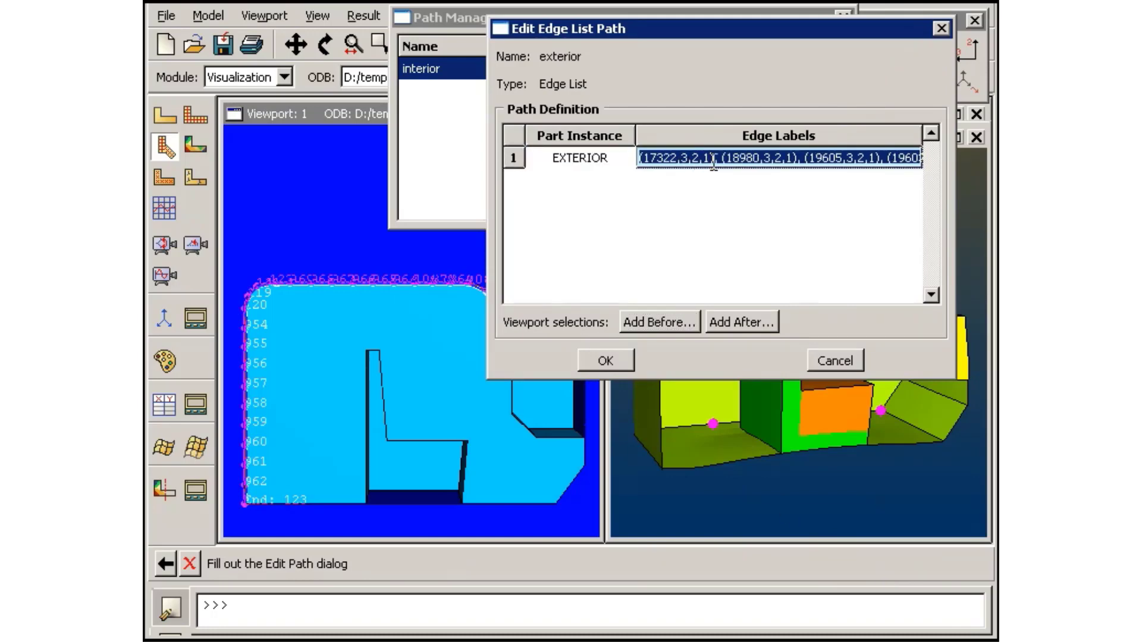
{"action": "left_click_drag", "start_coordinate": [713, 157], "coordinate": [635, 163]}
{"action": "key", "text": "Delete"}
{"action": "key", "text": "Delete"}
{"action": "key", "text": "Delete"}
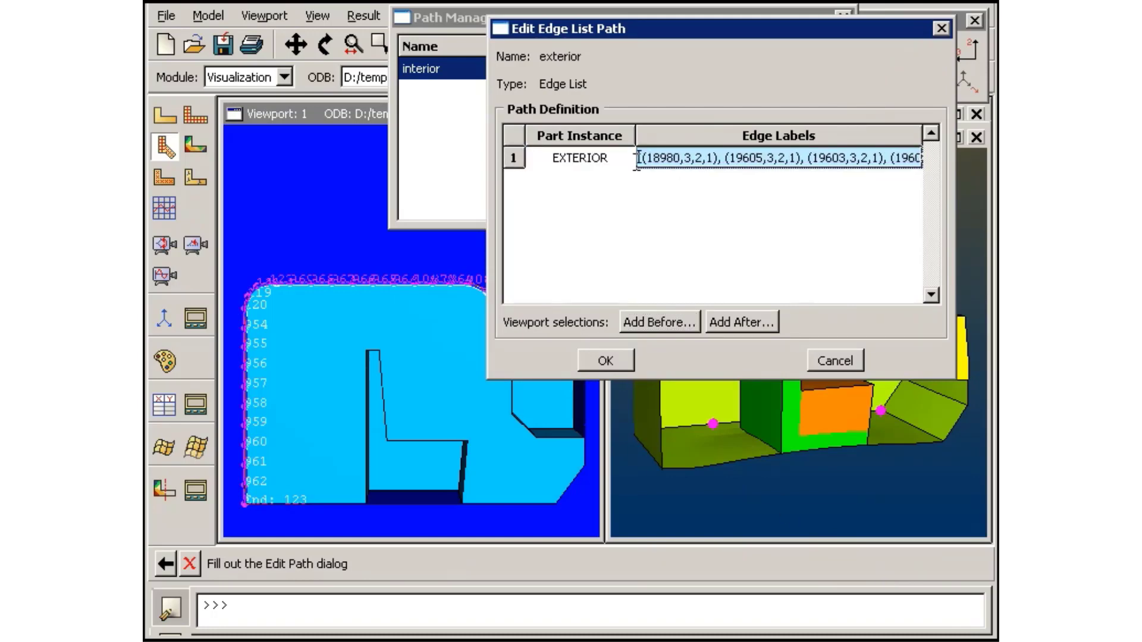
{"action": "left_click_drag", "start_coordinate": [625, 28], "coordinate": [741, 23]}
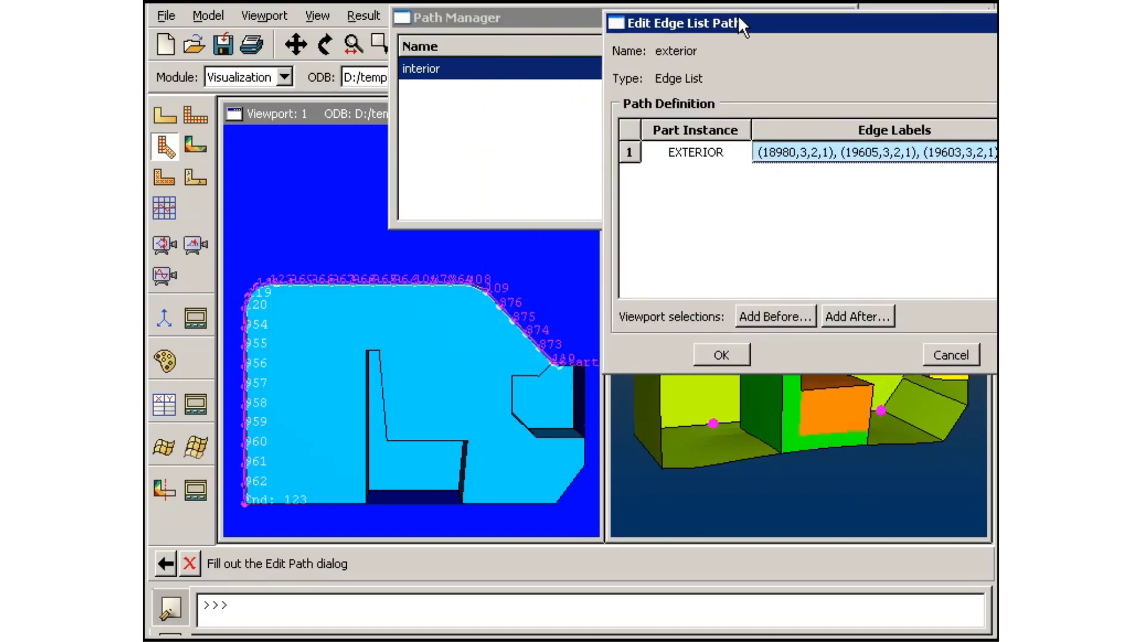
{"action": "left_click", "coordinate": [724, 352]}
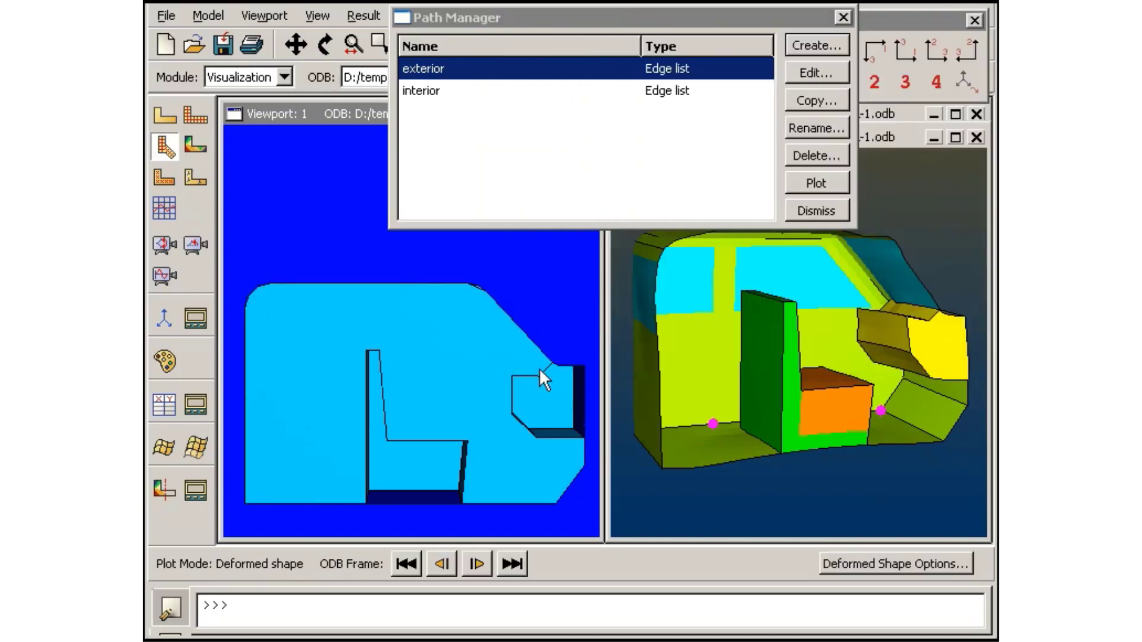
Extract POR along the exterior path and save it as XY data 'exterior'
{"action": "left_click", "coordinate": [171, 398]}
{"action": "left_click", "coordinate": [427, 348]}
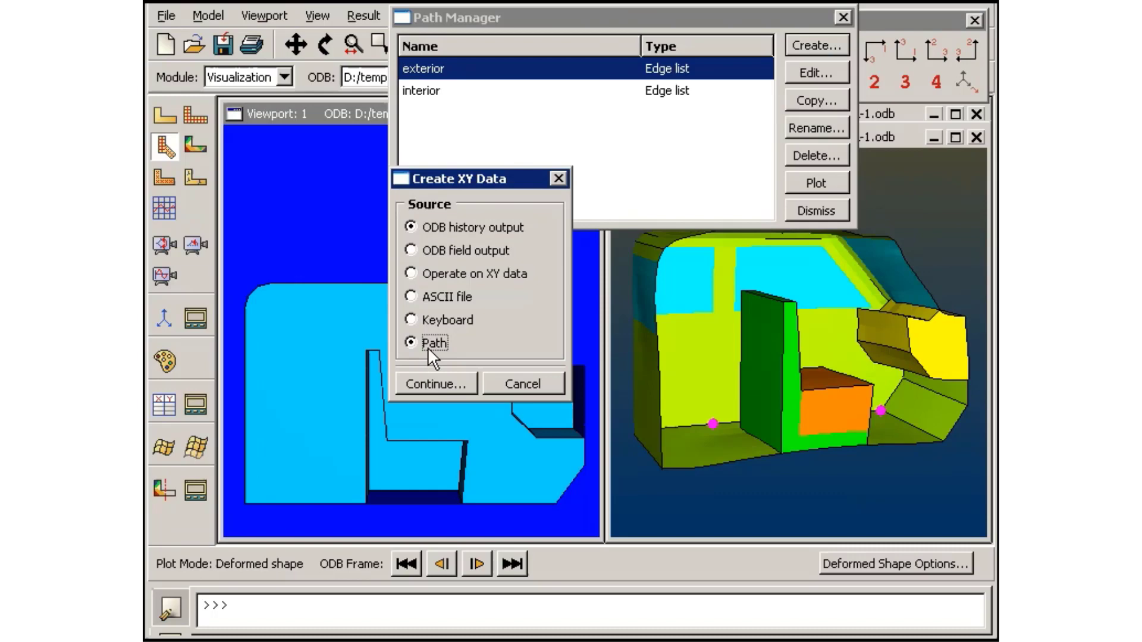
{"action": "left_click", "coordinate": [430, 380]}
{"action": "left_click", "coordinate": [251, 506]}
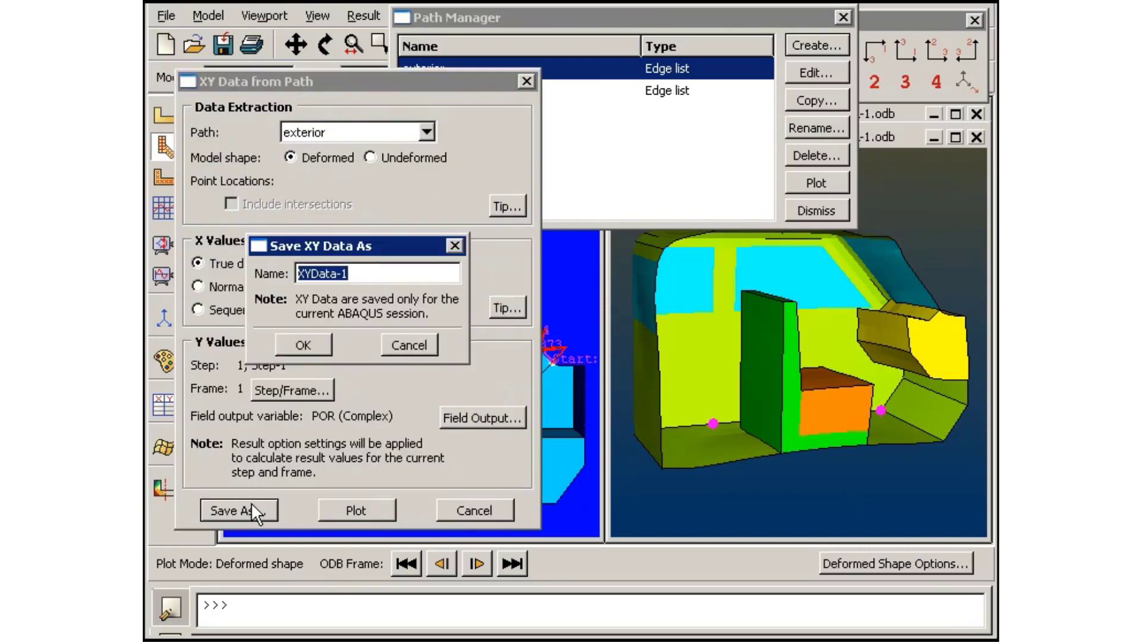
{"action": "type", "text": "exterior"}
{"action": "left_click", "coordinate": [304, 341]}
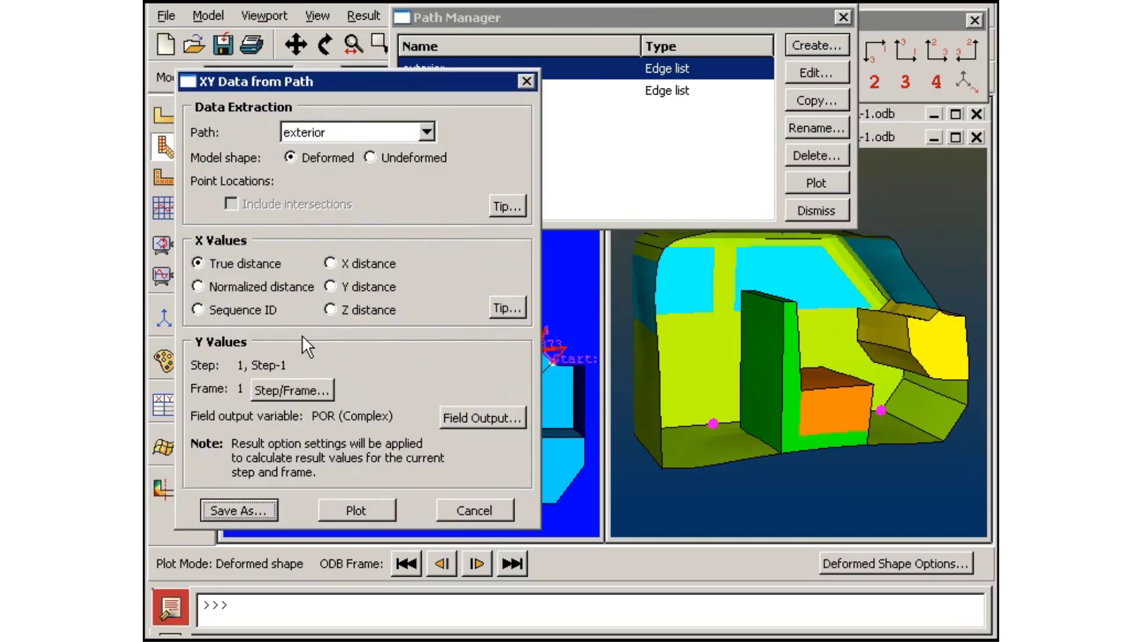
Extract POR along the interior path and save it as XY data 'interior'
{"action": "left_click", "coordinate": [425, 132]}
{"action": "left_click", "coordinate": [413, 170]}
{"action": "left_click", "coordinate": [261, 503]}
{"action": "type", "text": "interior"}
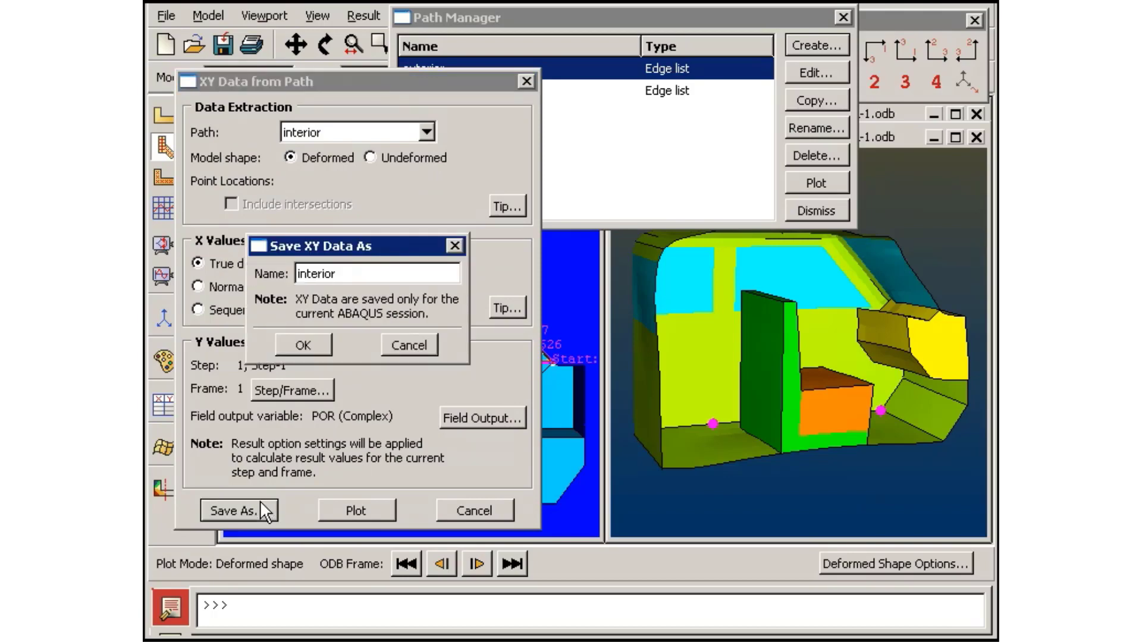
{"action": "left_click", "coordinate": [301, 344]}
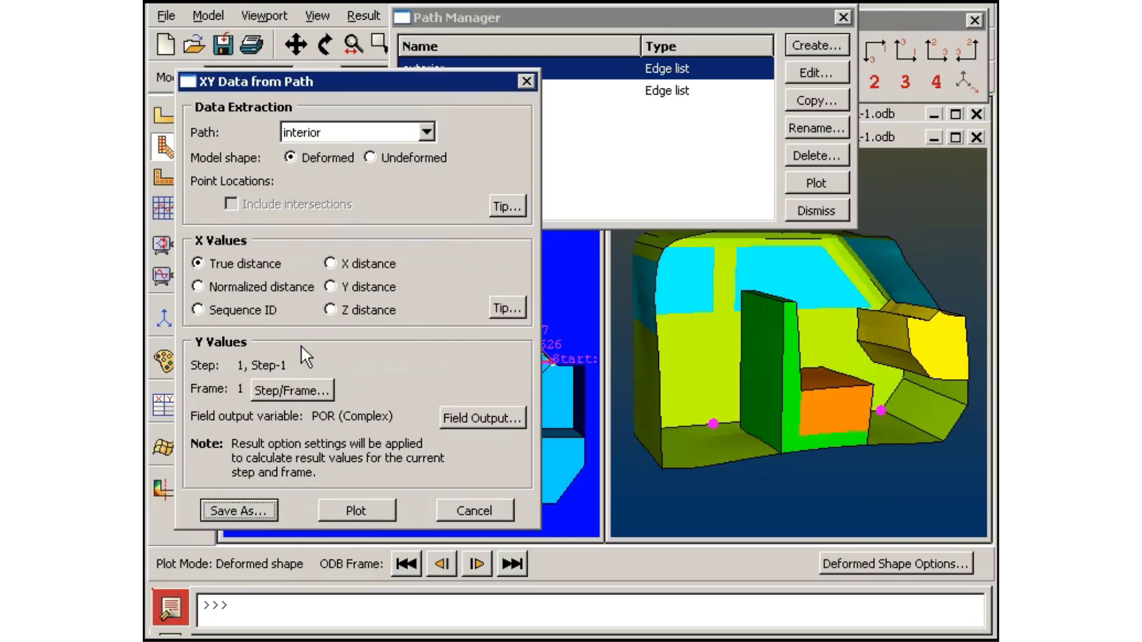
{"action": "left_click", "coordinate": [443, 517]}
Plot the exterior and interior XY data together as two overlaid curves
{"action": "left_click", "coordinate": [163, 405]}
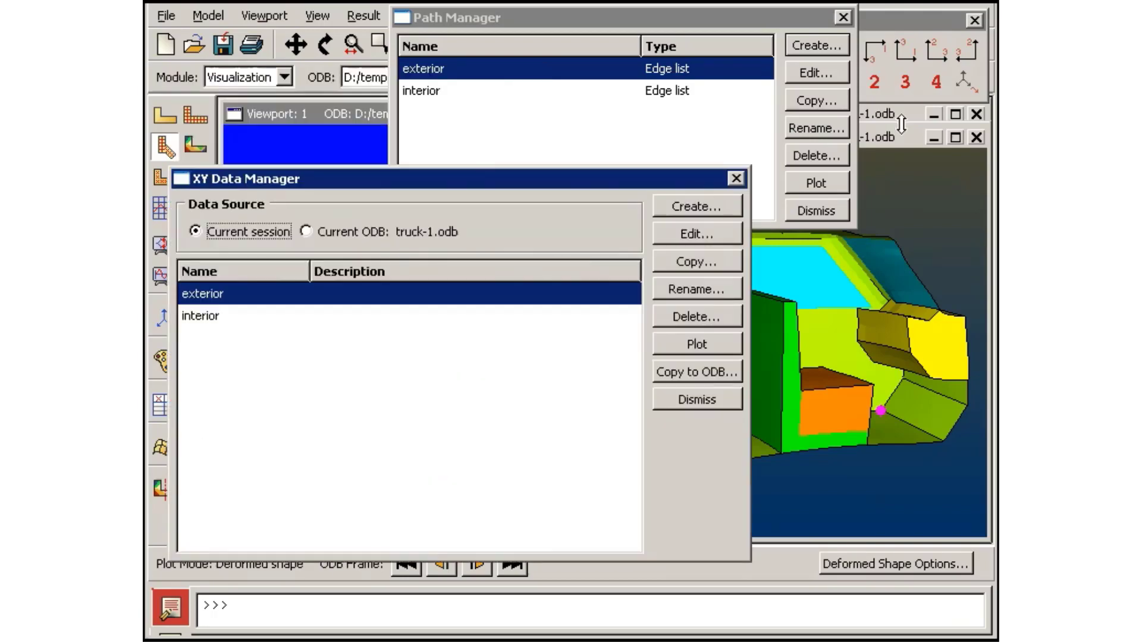
{"action": "left_click", "coordinate": [627, 315], "text": "shift"}
{"action": "left_click", "coordinate": [692, 346]}
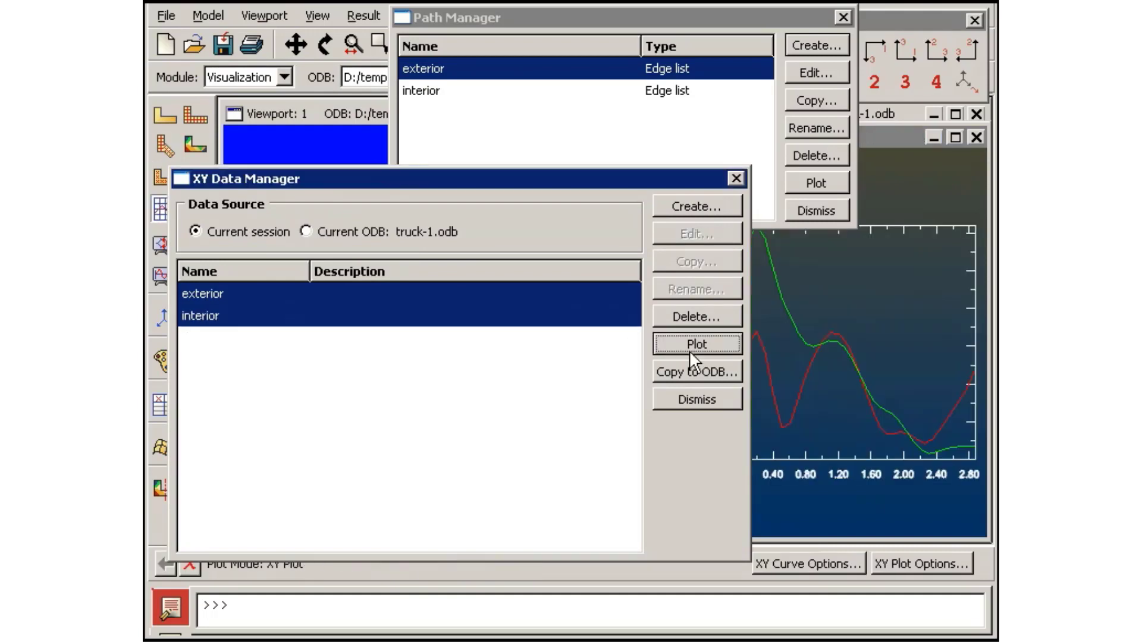
{"action": "left_click", "coordinate": [696, 397]}
{"action": "left_click", "coordinate": [816, 210]}
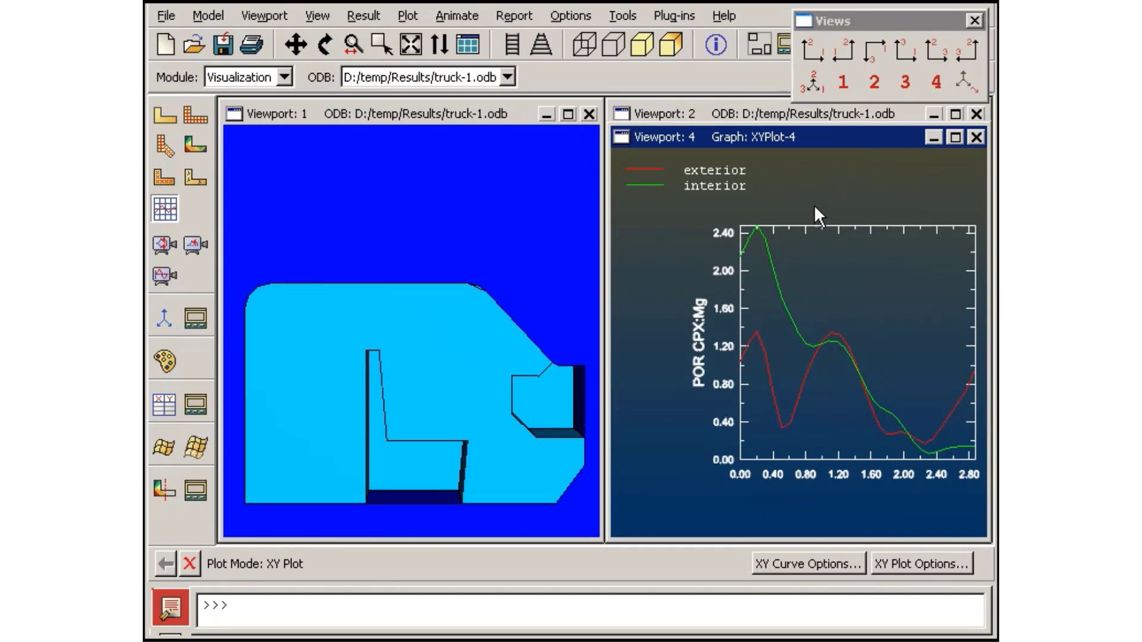
{"action": "left_click", "coordinate": [733, 115]}
Create a new edge-list path named 'cab' and begin picking its edges
{"action": "left_click", "coordinate": [623, 16]}
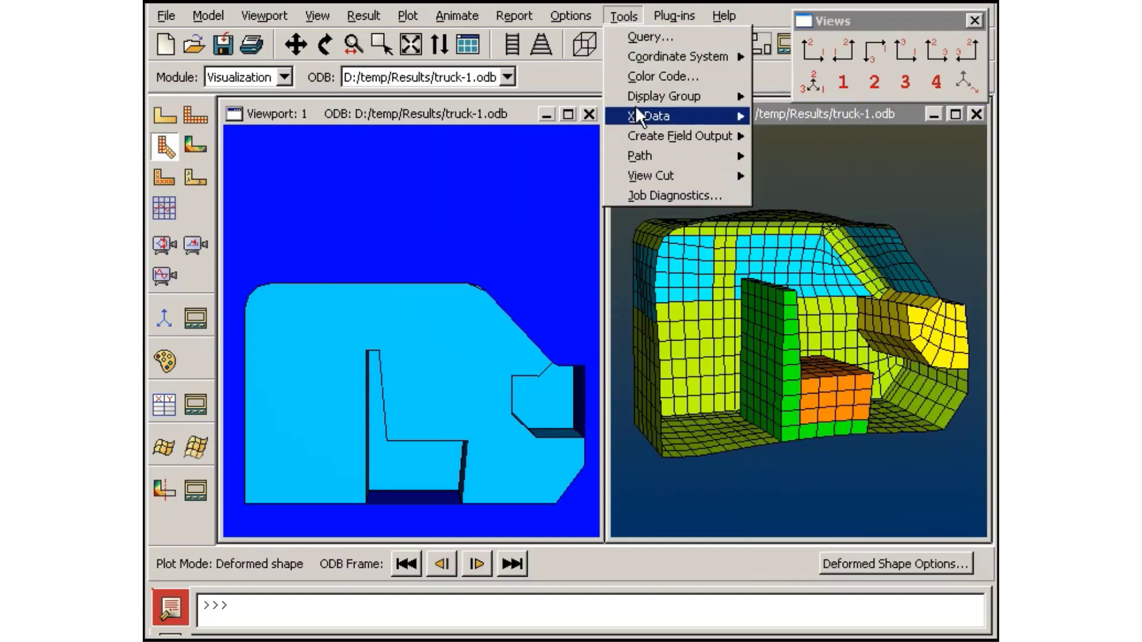
{"action": "mouse_move", "coordinate": [654, 156]}
{"action": "left_click", "coordinate": [788, 179]}
{"action": "type", "text": "cab"}
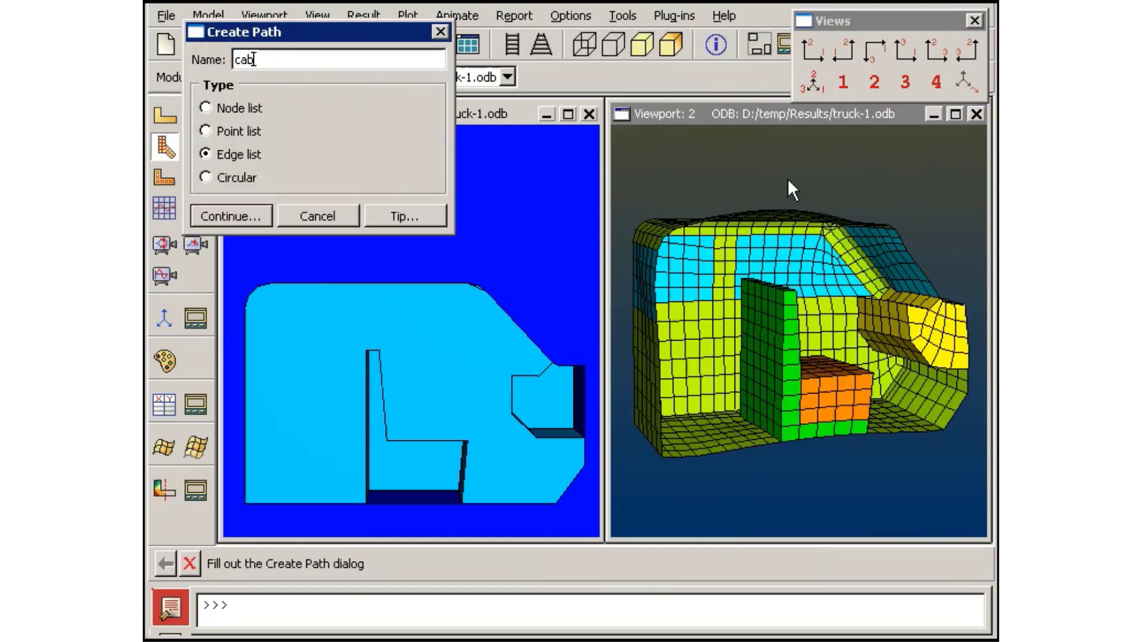
{"action": "left_click", "coordinate": [244, 218]}
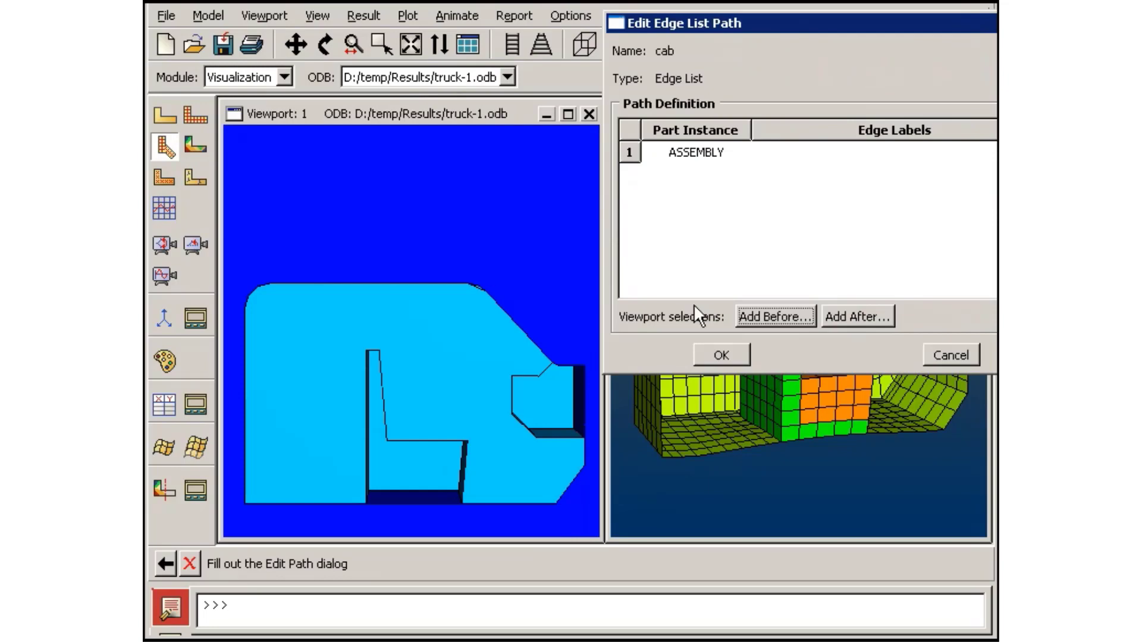
{"action": "left_click", "coordinate": [748, 317]}
Trace the cab path by shortest distance between two nodes across the truck cab and save it
{"action": "left_click", "coordinate": [583, 562]}
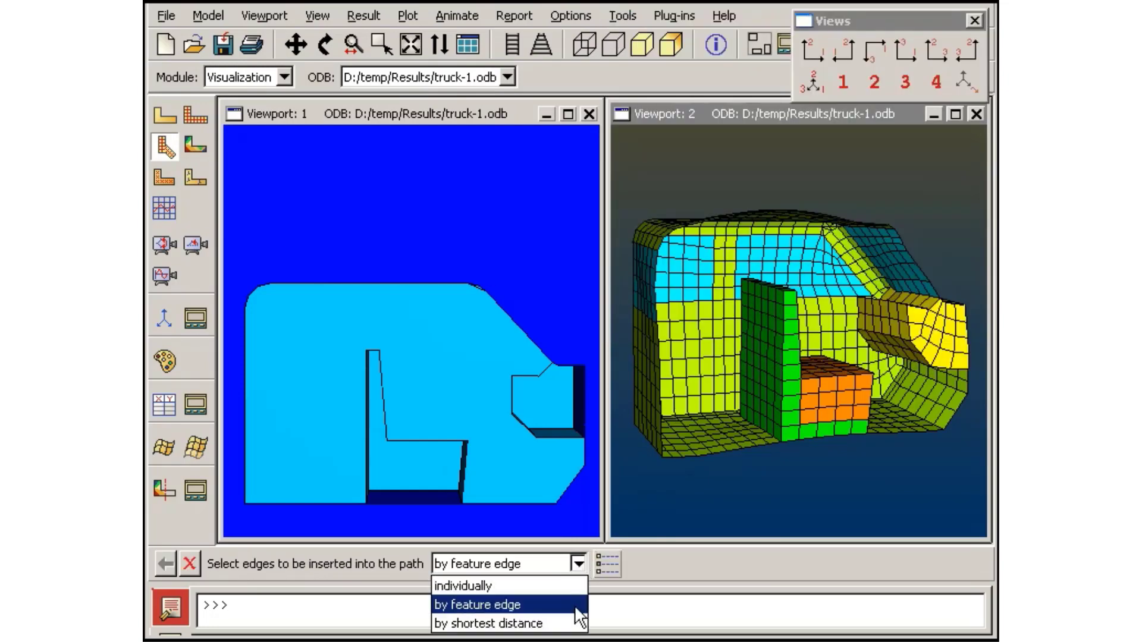
{"action": "left_click", "coordinate": [573, 620]}
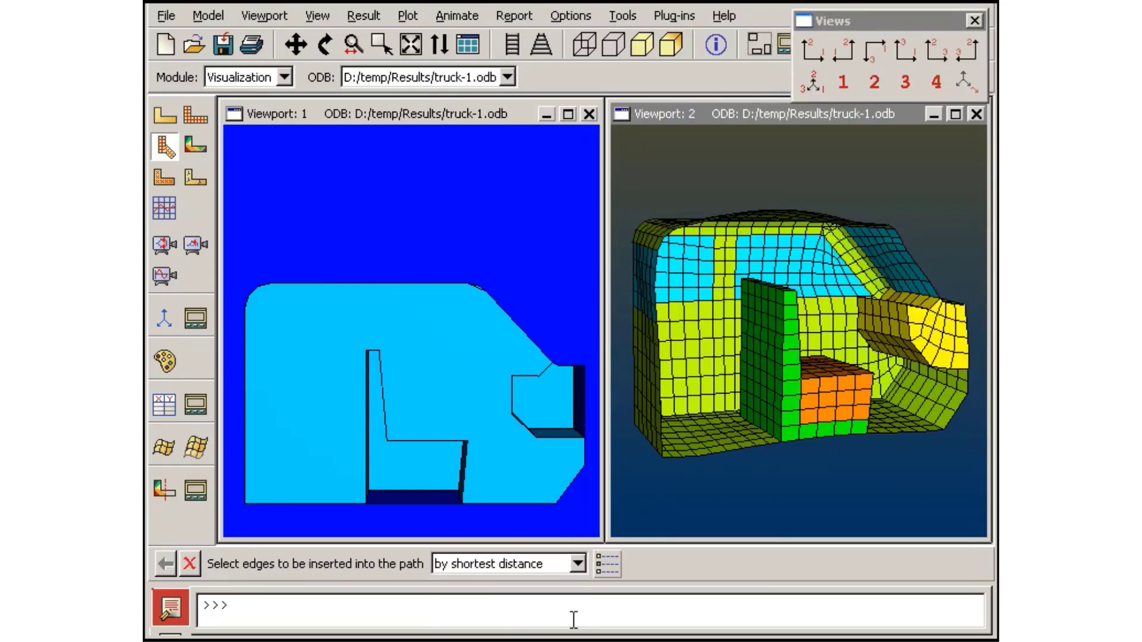
{"action": "left_click_drag", "start_coordinate": [675, 293], "coordinate": [887, 394], "text": "ctrl+alt"}
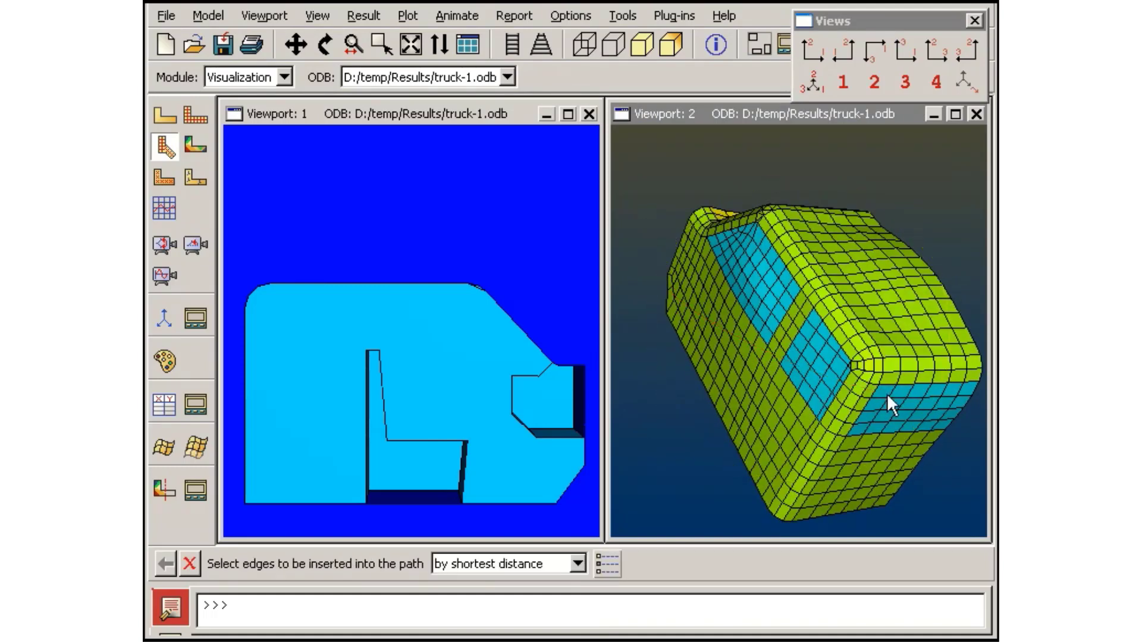
{"action": "left_click", "coordinate": [736, 437]}
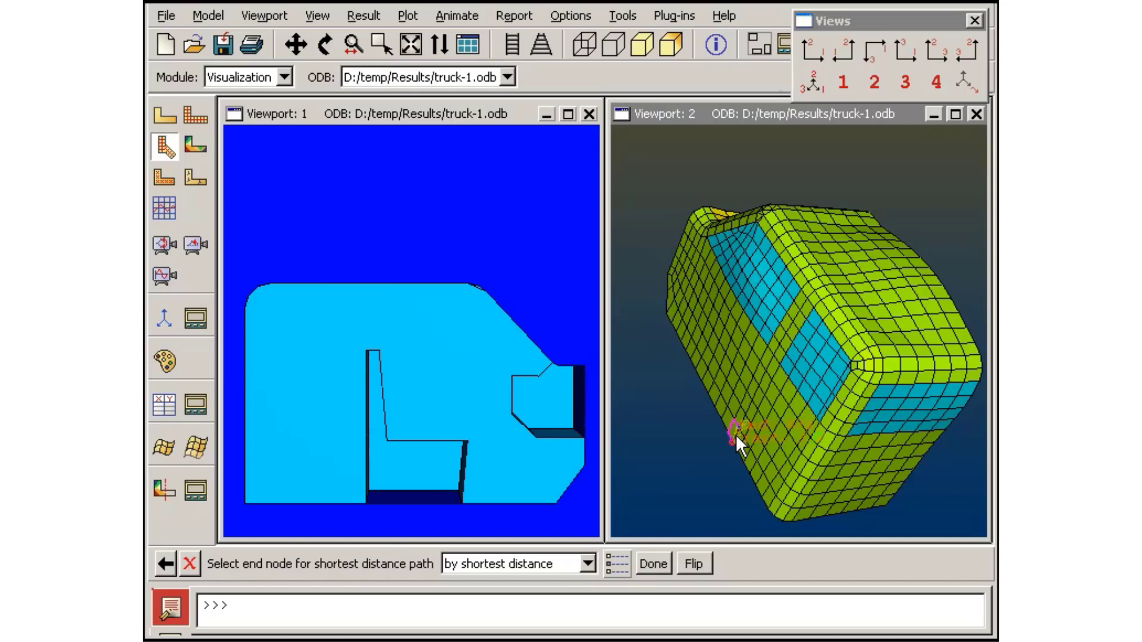
{"action": "left_click", "coordinate": [935, 273]}
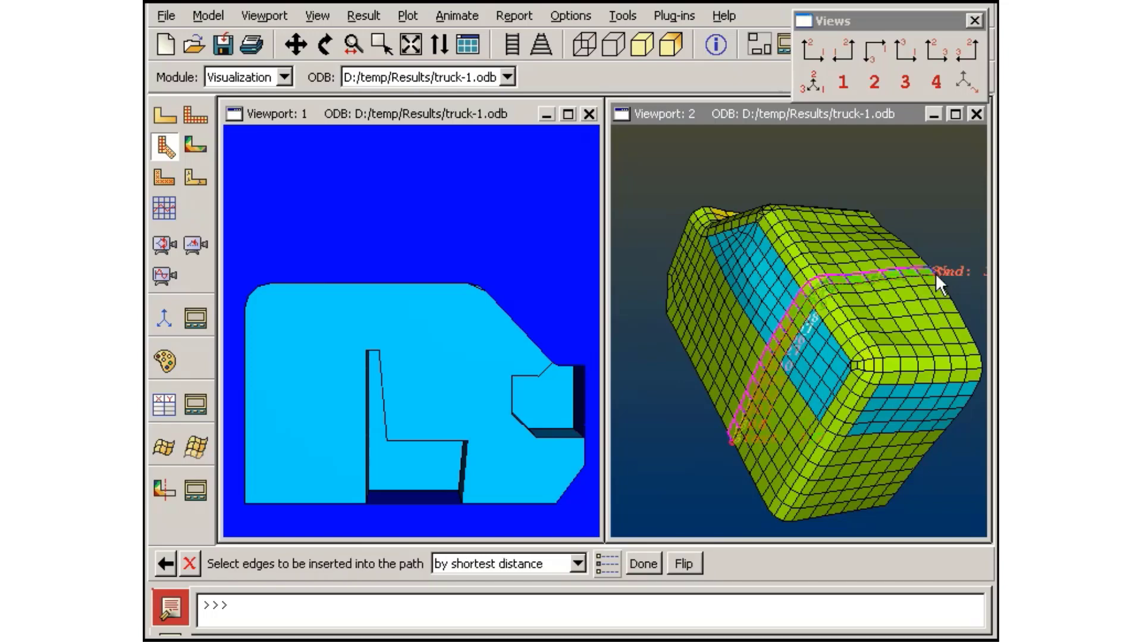
{"action": "left_click", "coordinate": [645, 559]}
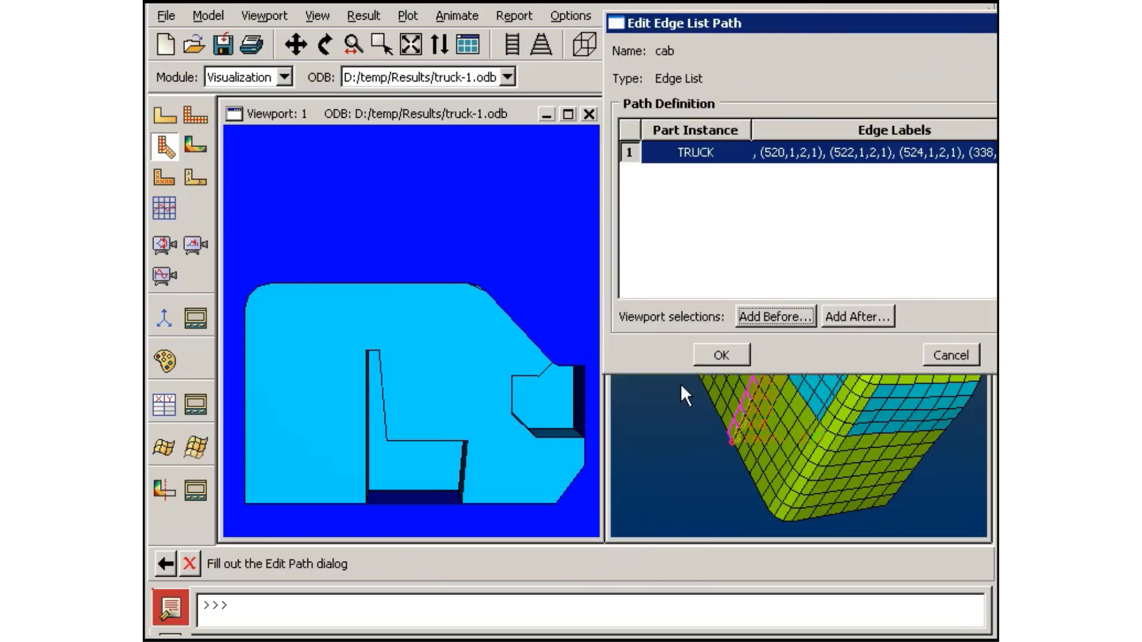
{"action": "left_click", "coordinate": [710, 349]}
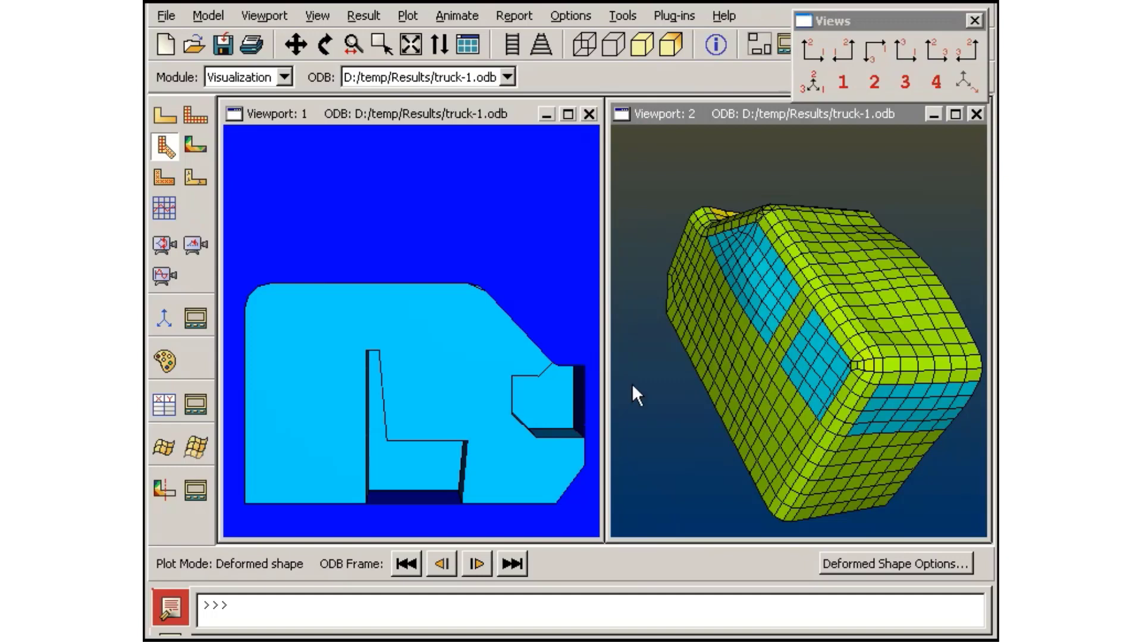
Plot U magnitude along path cab, then show POR contours again in Viewport 1
{"action": "left_click", "coordinate": [153, 406]}
{"action": "left_click", "coordinate": [415, 383]}
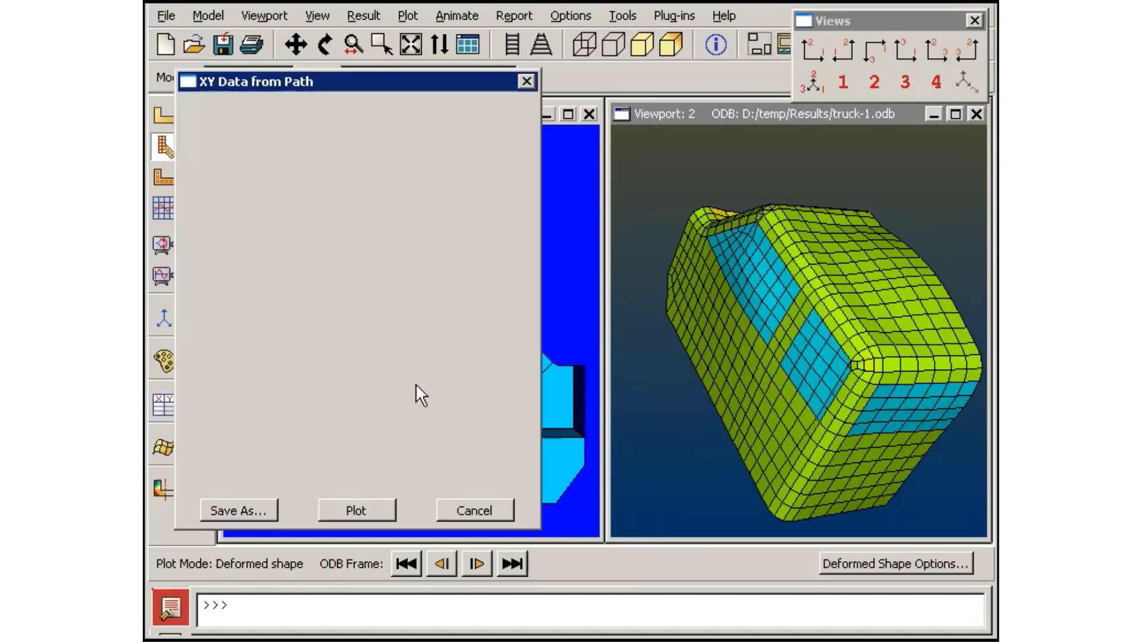
{"action": "left_click", "coordinate": [358, 511]}
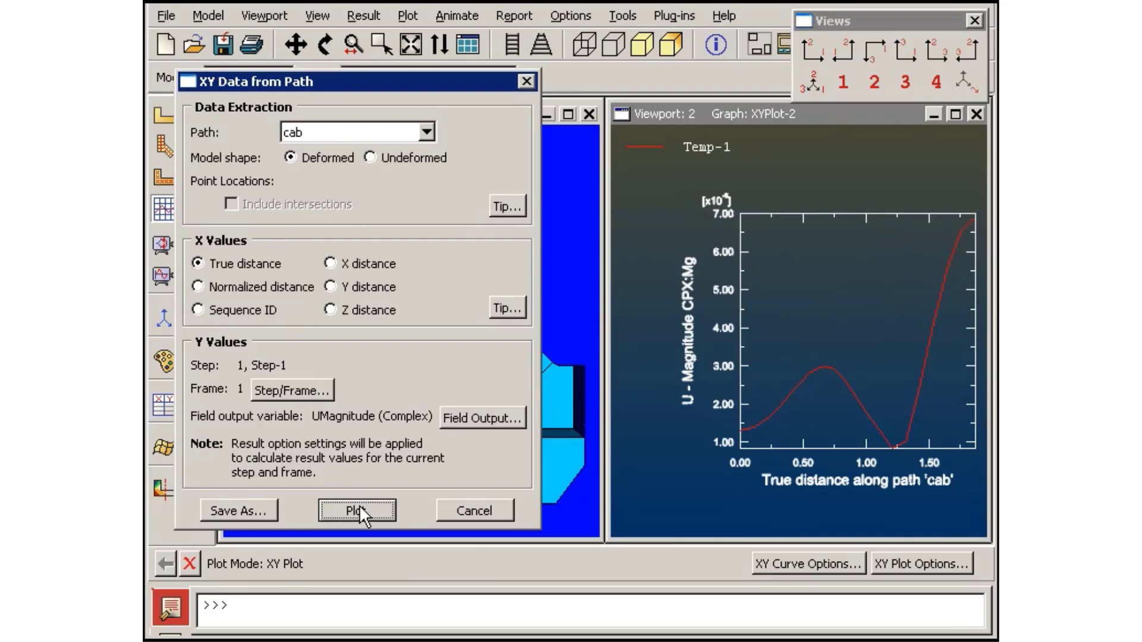
{"action": "left_click", "coordinate": [452, 507]}
{"action": "left_click", "coordinate": [310, 112]}
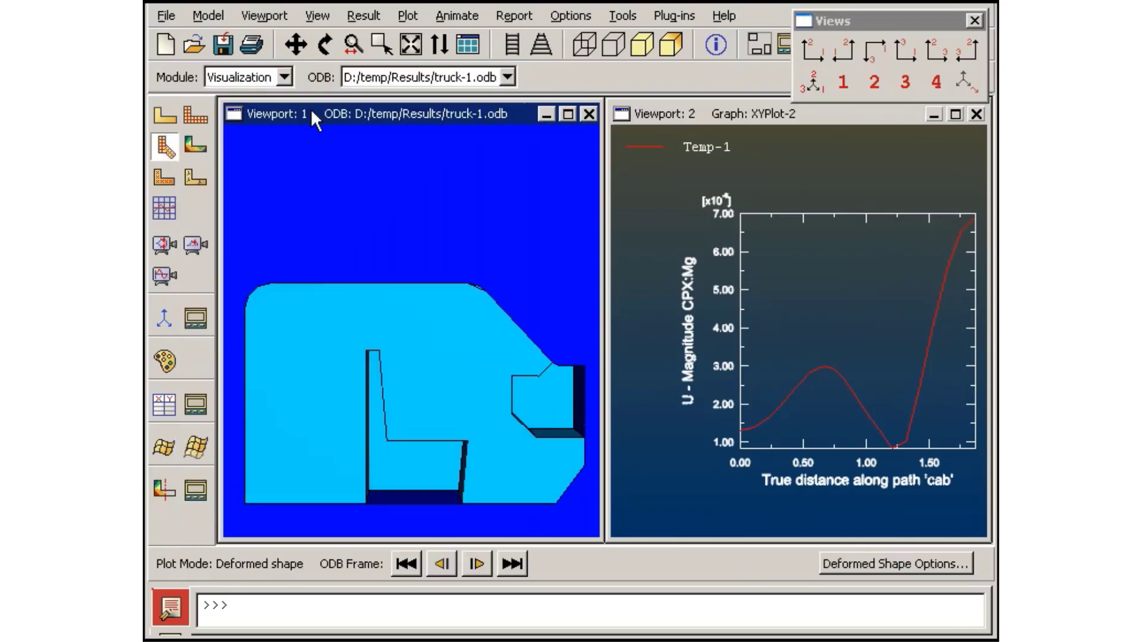
{"action": "left_click", "coordinate": [195, 144]}
Switch to preset view 2 and create a circular path named 'circ1'
{"action": "left_click", "coordinate": [874, 80]}
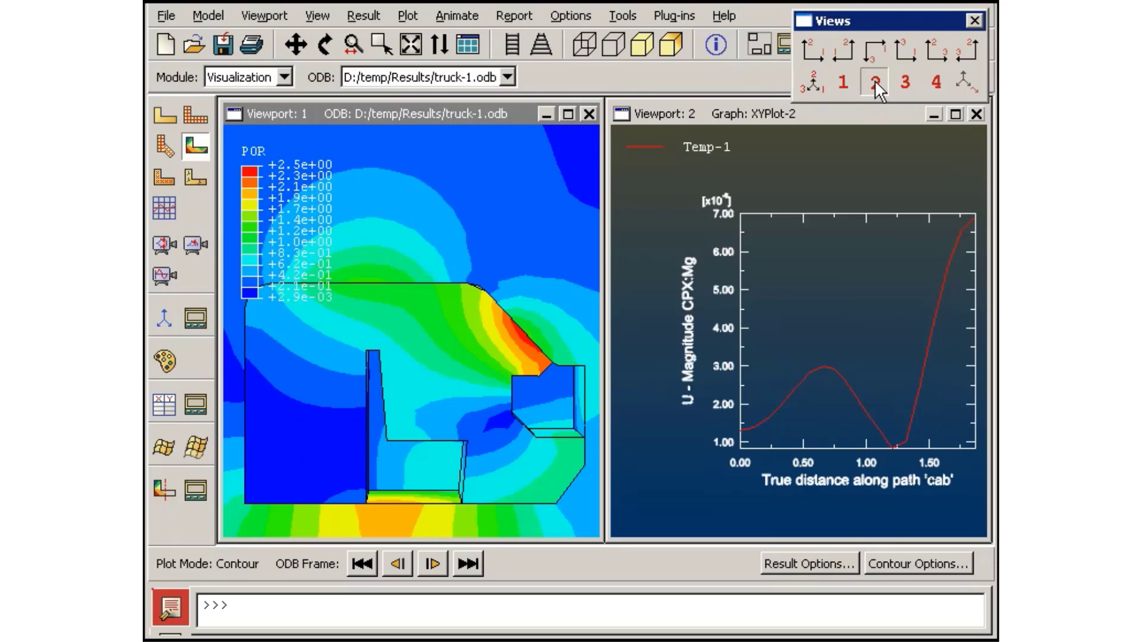
{"action": "left_click", "coordinate": [623, 15]}
{"action": "mouse_move", "coordinate": [666, 155]}
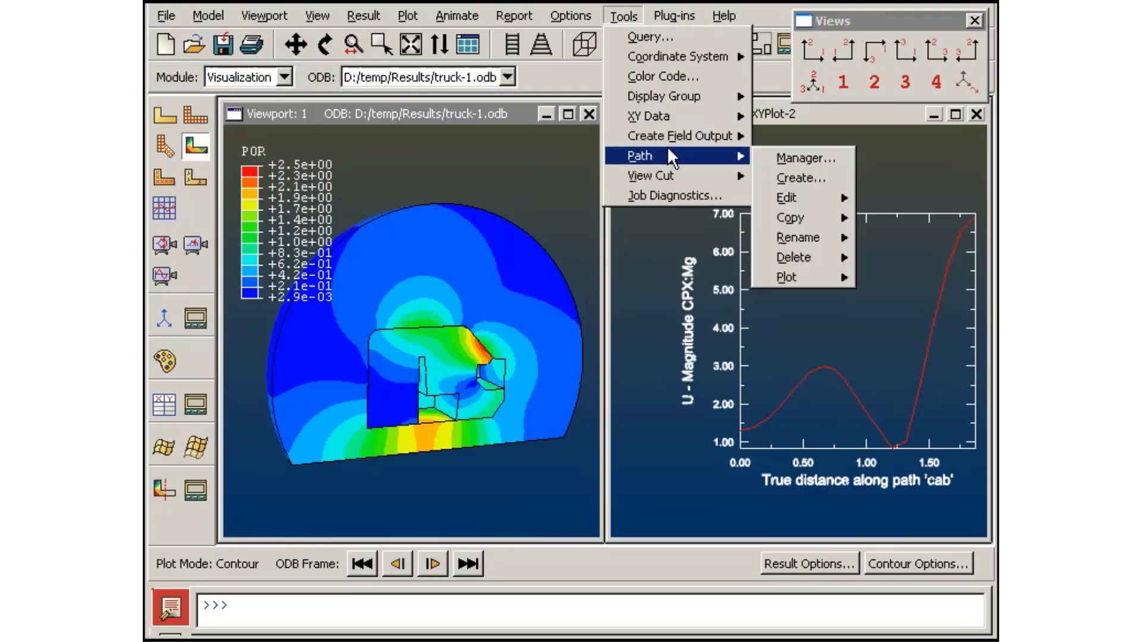
{"action": "left_click", "coordinate": [797, 177]}
{"action": "type", "text": "circ1"}
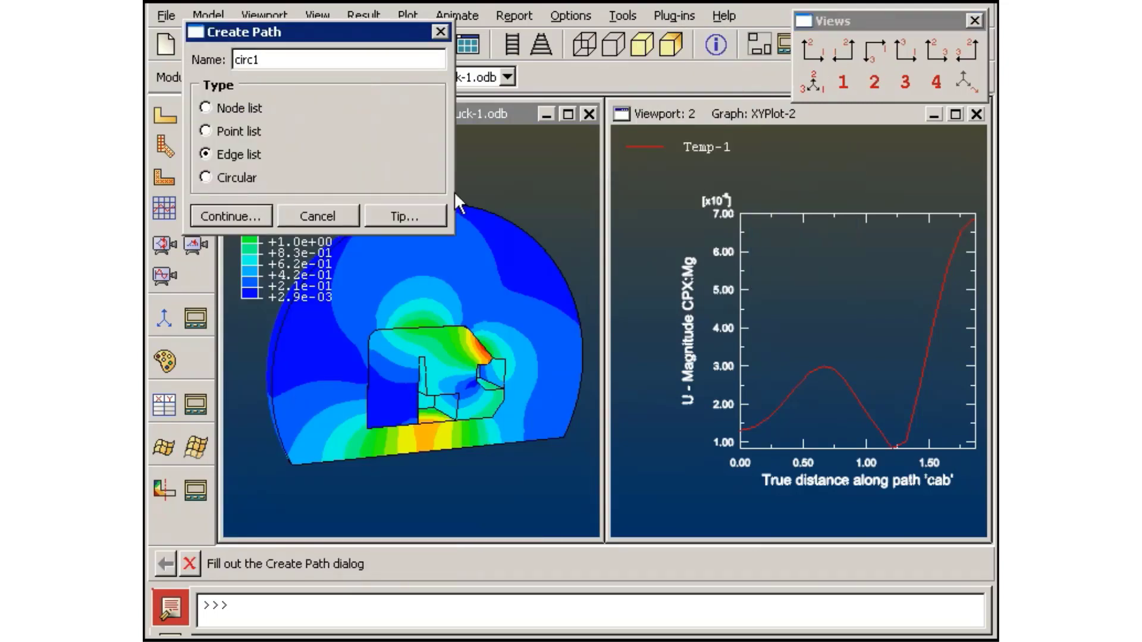
{"action": "left_click", "coordinate": [243, 211]}
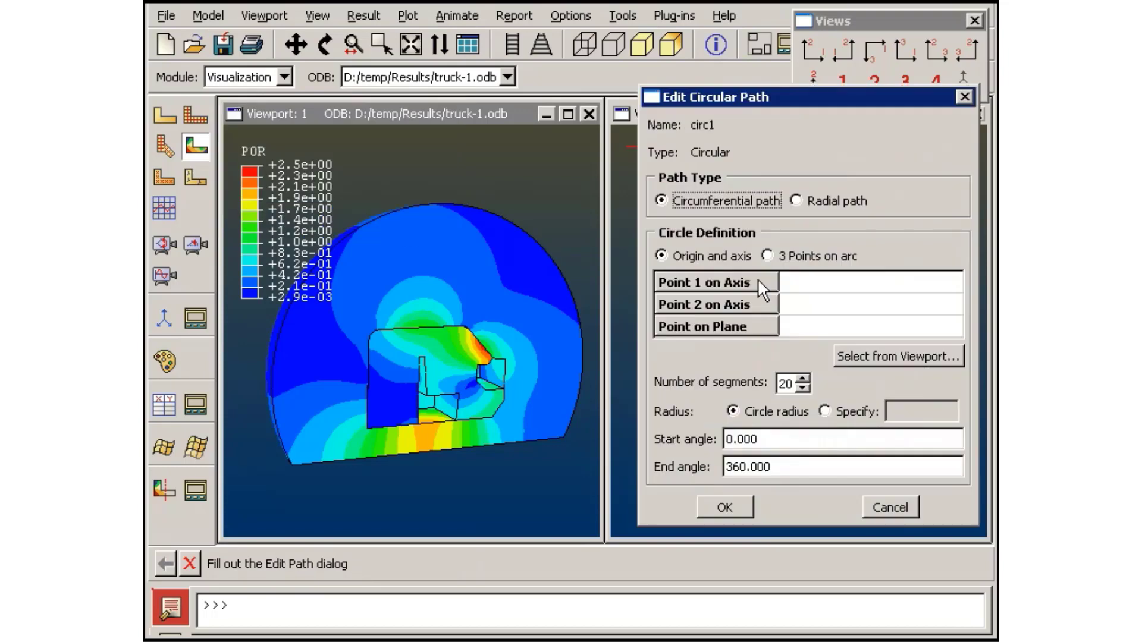
Define circ1's circle by three points picked on the model
{"action": "left_click", "coordinate": [794, 255]}
{"action": "left_click", "coordinate": [845, 351]}
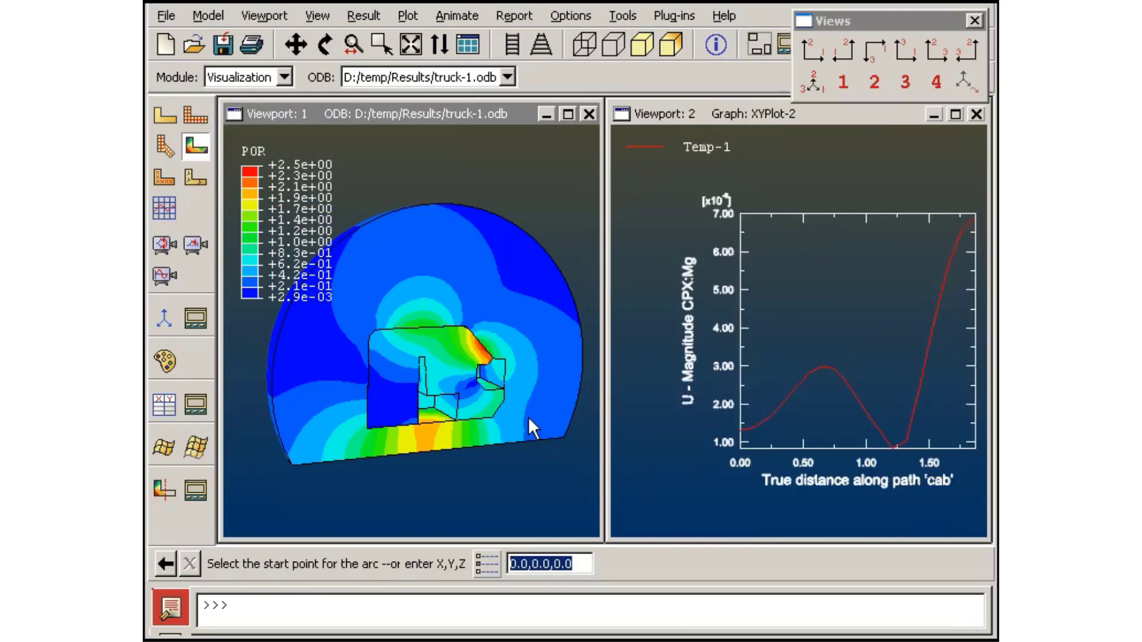
{"action": "left_click", "coordinate": [292, 463]}
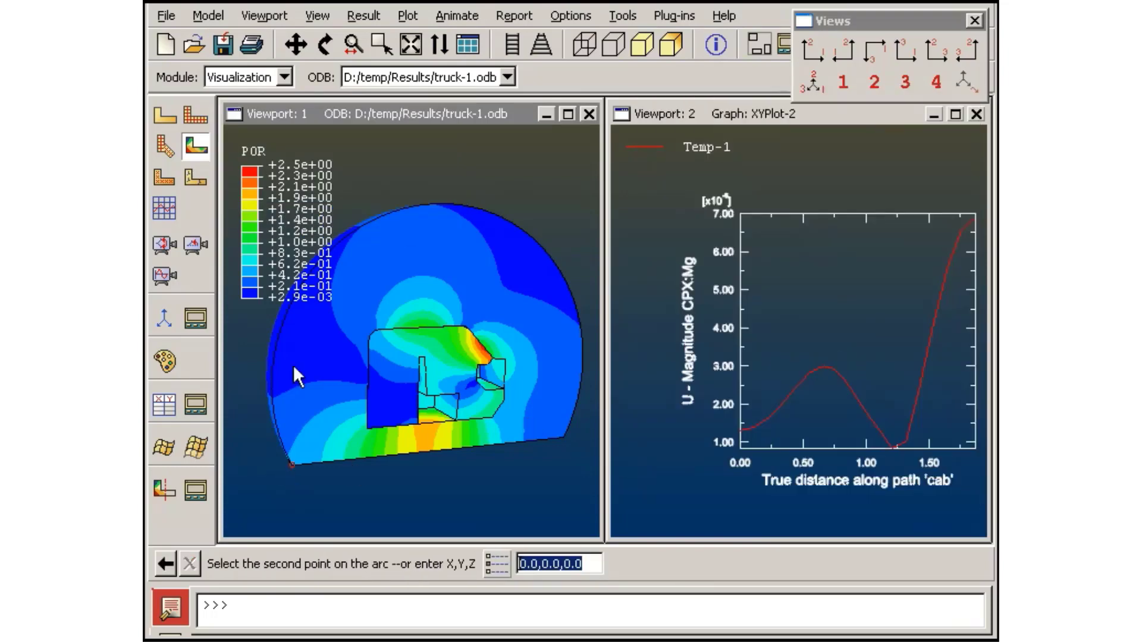
{"action": "left_click", "coordinate": [284, 317]}
{"action": "left_click", "coordinate": [527, 238]}
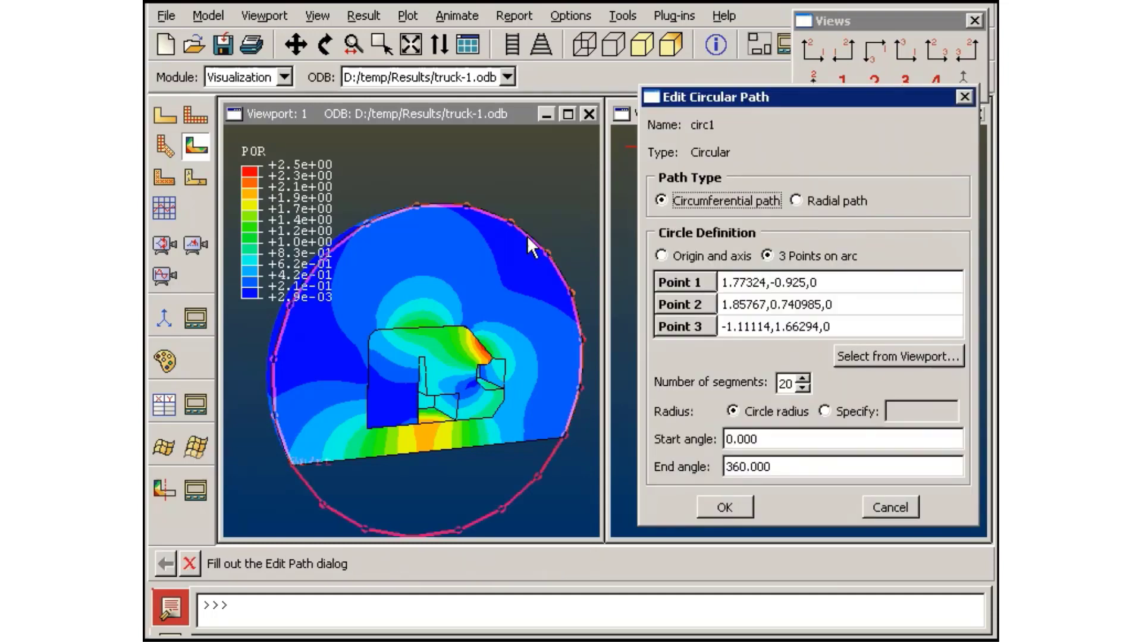
Set circ1's end angle to 235 and radius to 1.2, and save it
{"action": "left_click_drag", "start_coordinate": [780, 467], "coordinate": [730, 467]}
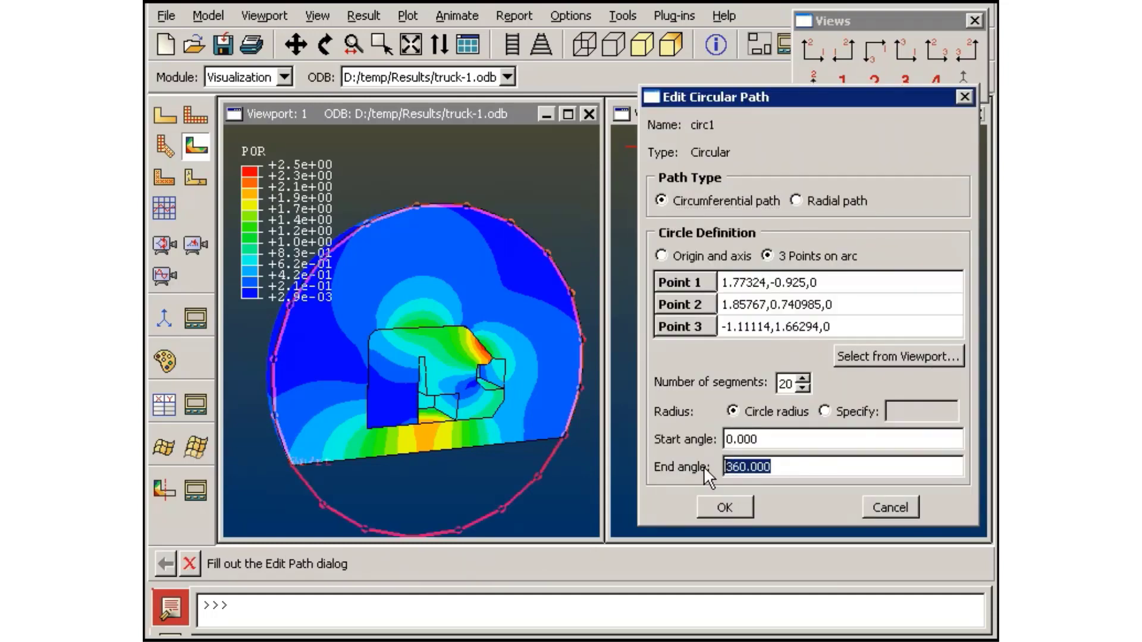
{"action": "type", "text": "235"}
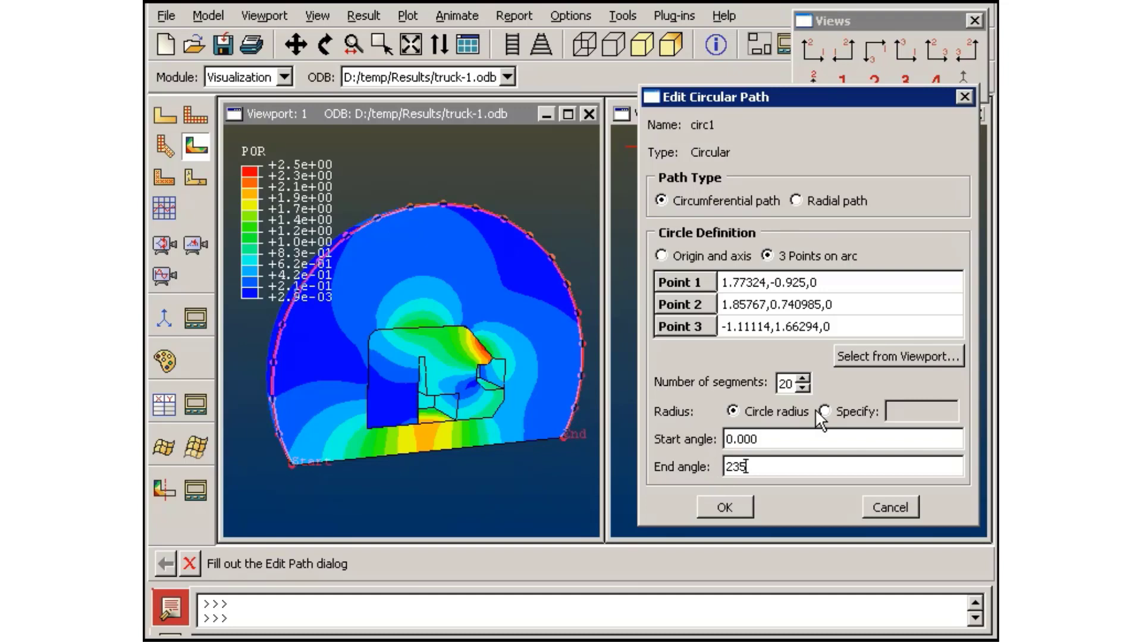
{"action": "left_click", "coordinate": [822, 408]}
{"action": "type", "text": "1.2"}
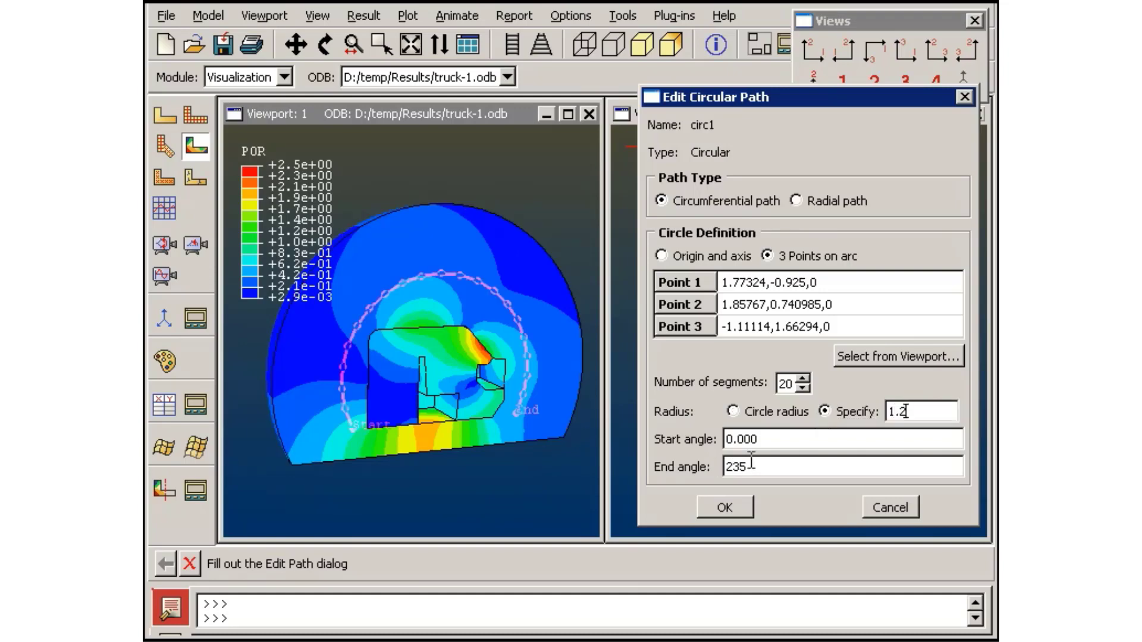
{"action": "left_click", "coordinate": [722, 503]}
Copy path circ1 as a new path named 'circ2'
{"action": "left_click", "coordinate": [636, 18]}
{"action": "mouse_move", "coordinate": [675, 156]}
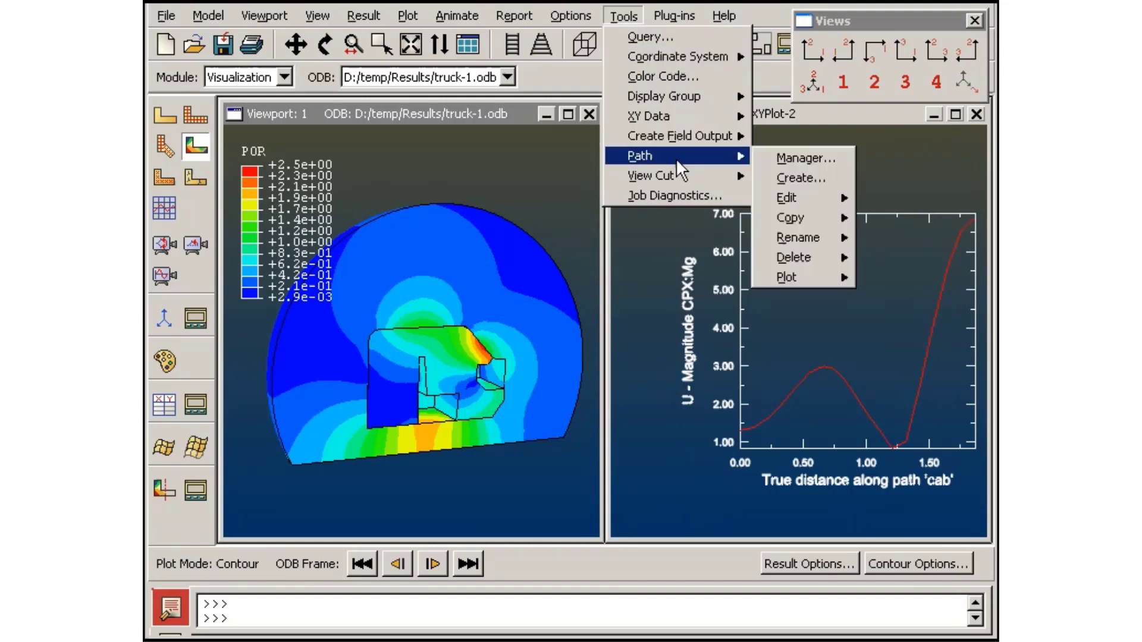
{"action": "left_click", "coordinate": [779, 156]}
{"action": "left_click", "coordinate": [806, 100]}
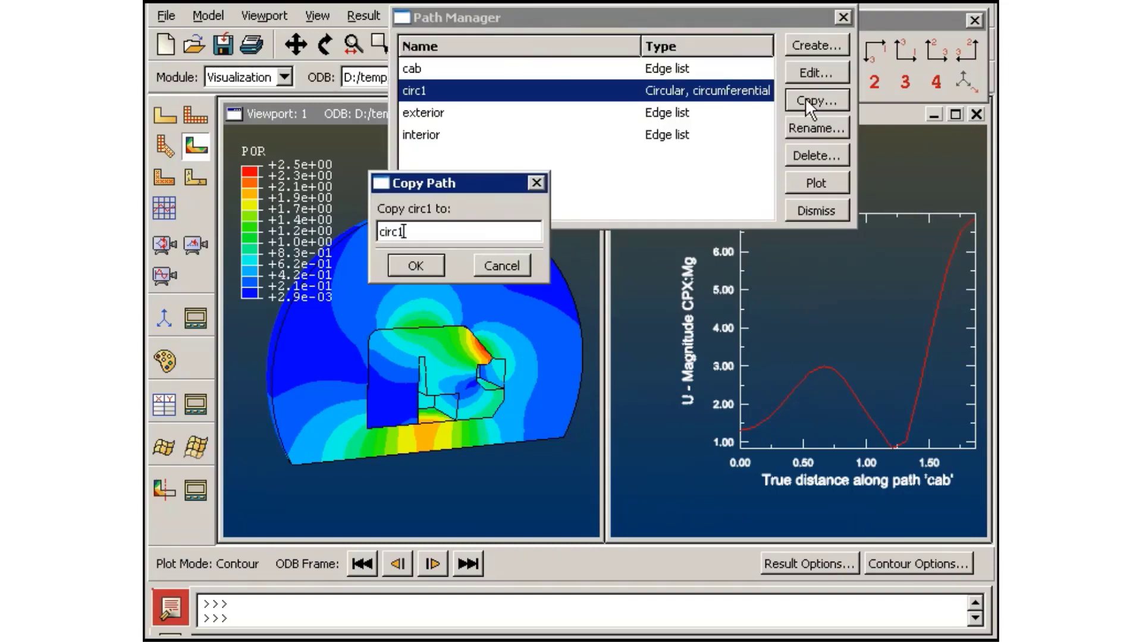
{"action": "key", "text": "BackSpace"}
{"action": "type", "text": "2"}
{"action": "key", "text": "Return"}
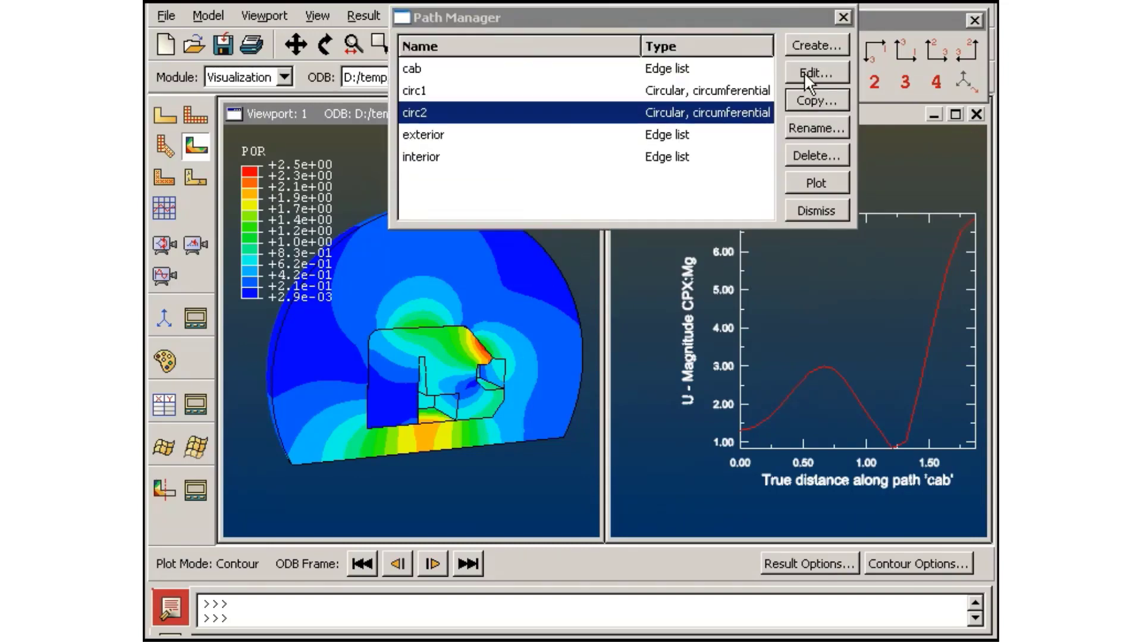
Change circ2's radius to 1.5, then start extracting XY data along a path
{"action": "left_click", "coordinate": [808, 72]}
{"action": "left_click", "coordinate": [856, 412]}
{"action": "type", "text": "1.5"}
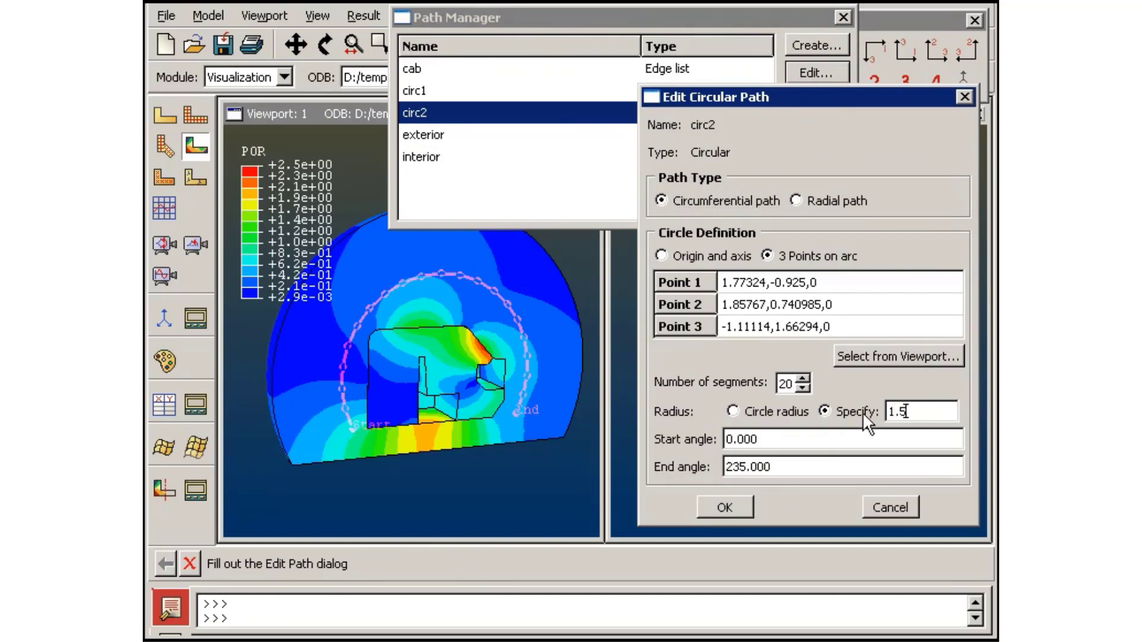
{"action": "left_click", "coordinate": [726, 505]}
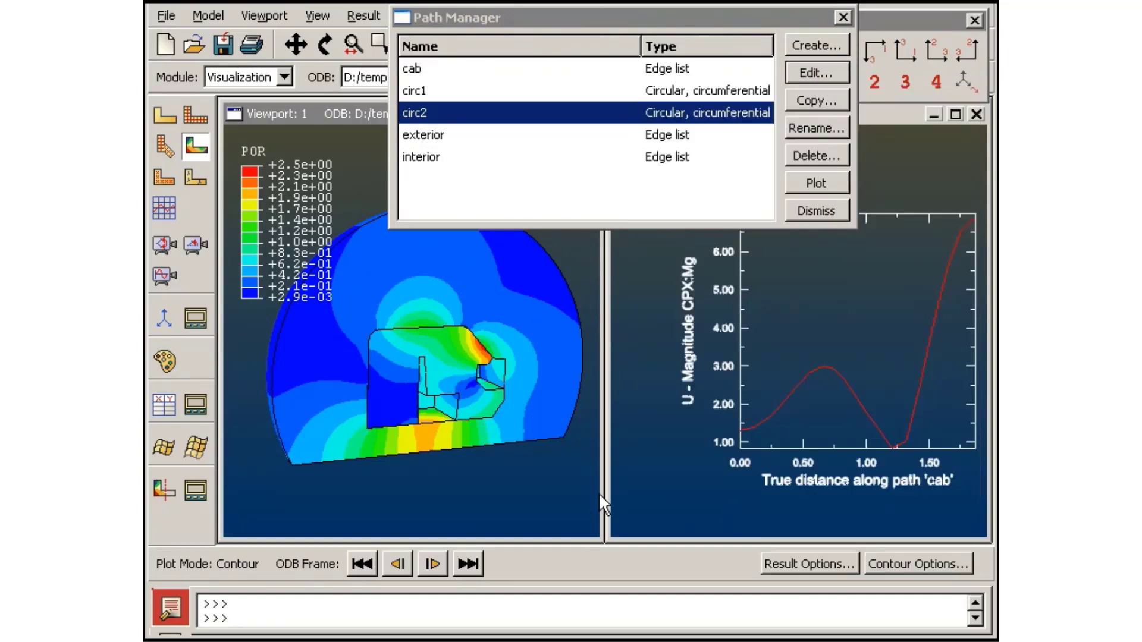
{"action": "left_click", "coordinate": [166, 407]}
{"action": "left_click", "coordinate": [429, 384]}
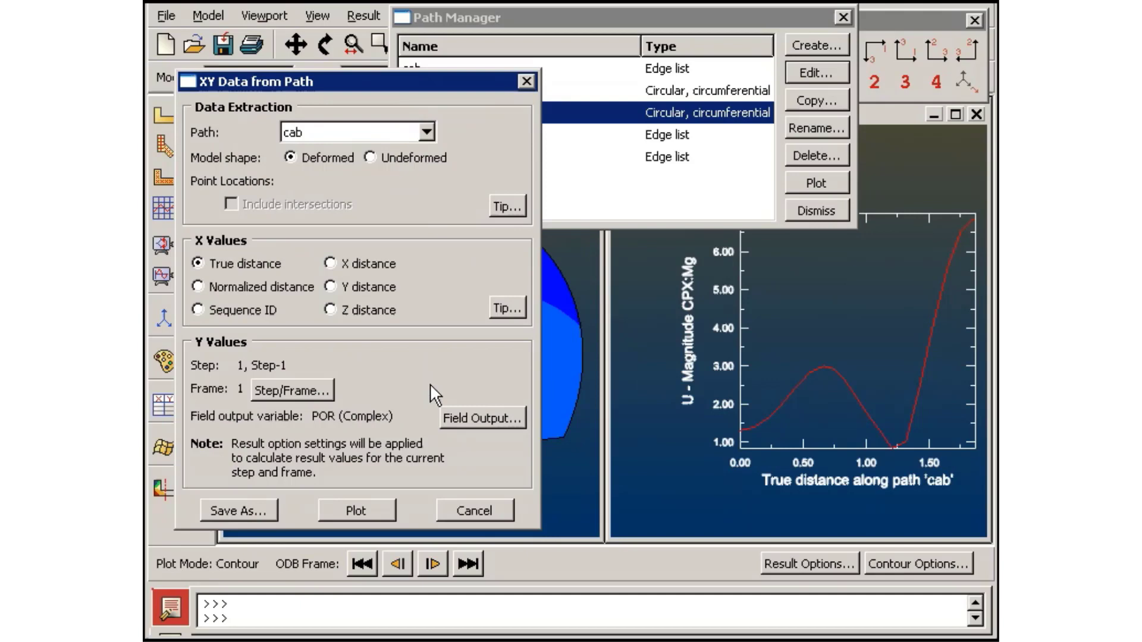
Save POR along path circ1 against normalized distance as XY data named circ1
{"action": "left_click", "coordinate": [426, 132]}
{"action": "left_click", "coordinate": [406, 172]}
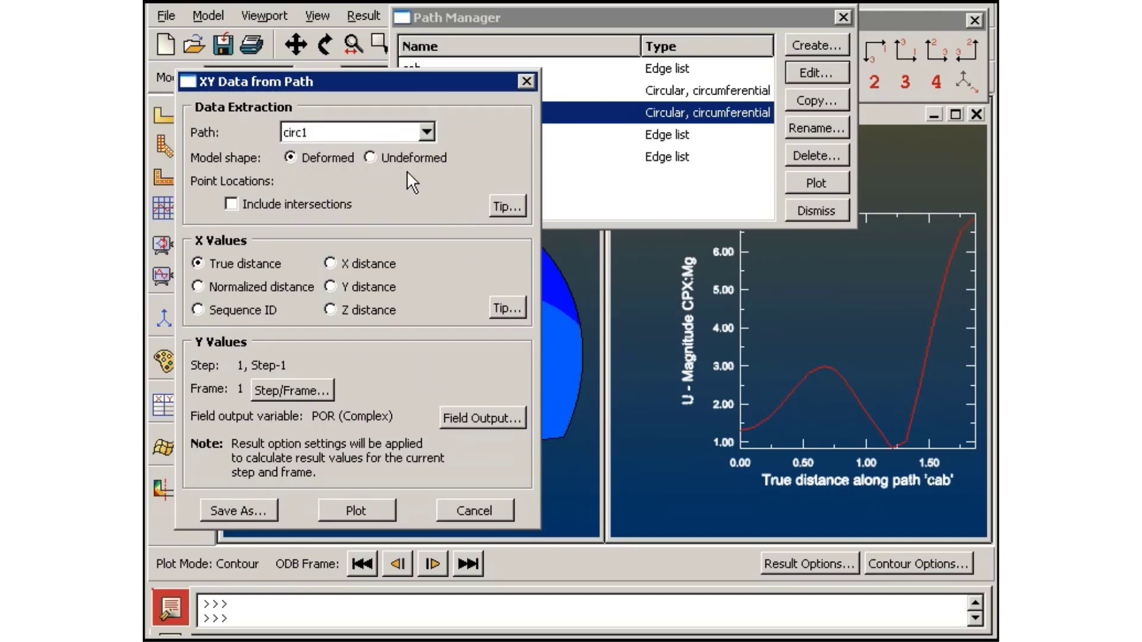
{"action": "left_click", "coordinate": [279, 286]}
{"action": "left_click", "coordinate": [256, 510]}
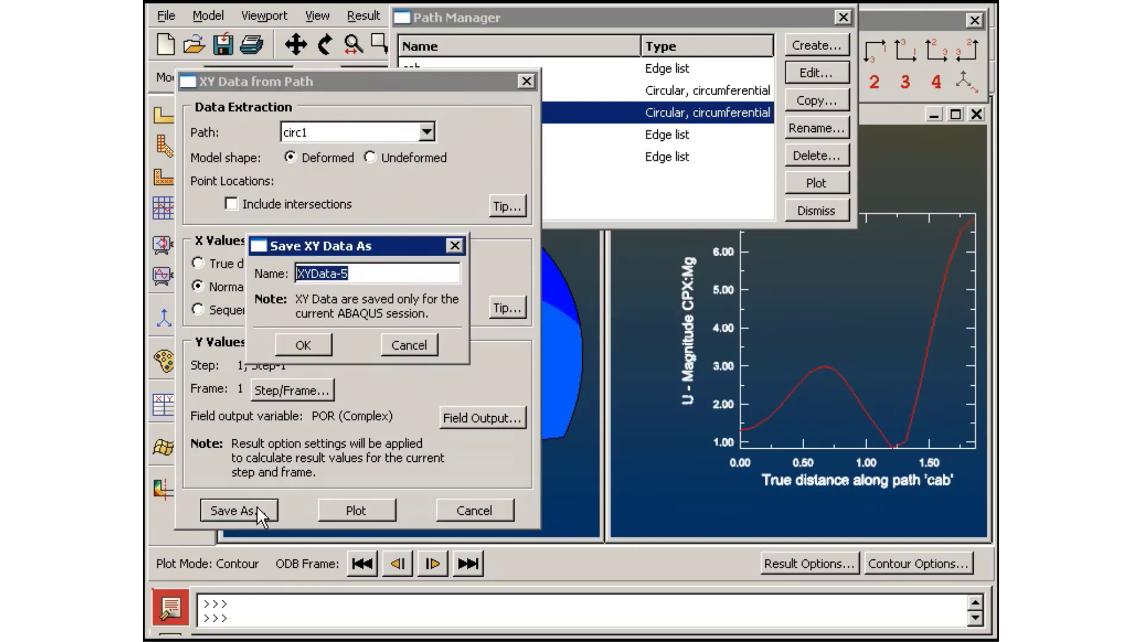
{"action": "type", "text": "circ1"}
{"action": "left_click", "coordinate": [319, 337]}
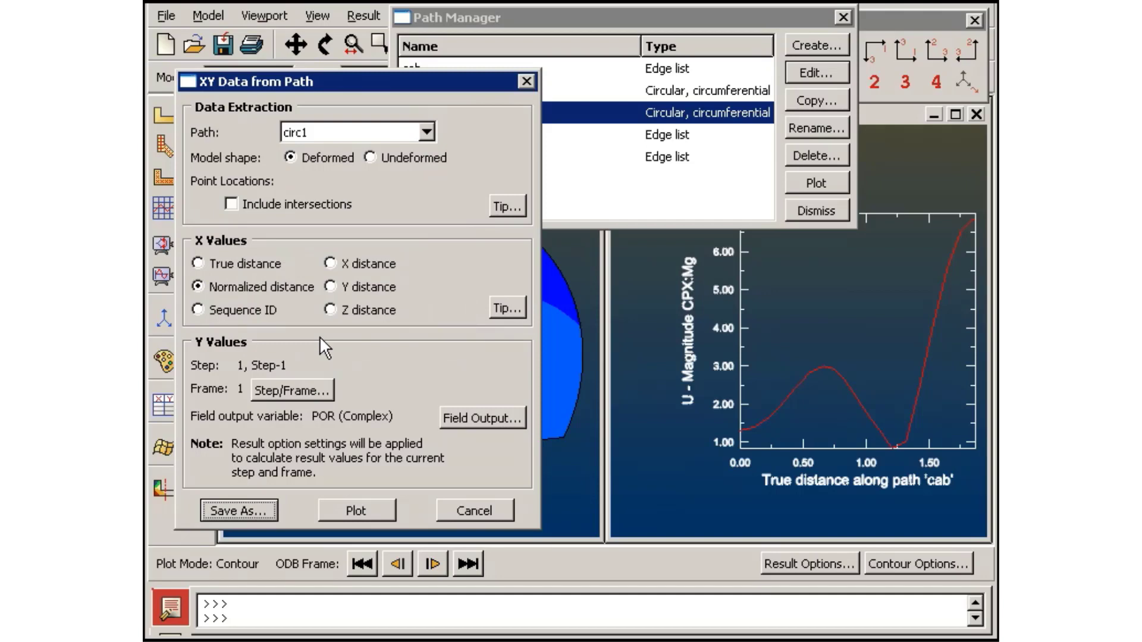
Save POR along path circ2 as XY data named circ2, then close path extraction
{"action": "left_click", "coordinate": [369, 132]}
{"action": "left_click", "coordinate": [363, 190]}
{"action": "left_click", "coordinate": [259, 507]}
{"action": "type", "text": "circ2"}
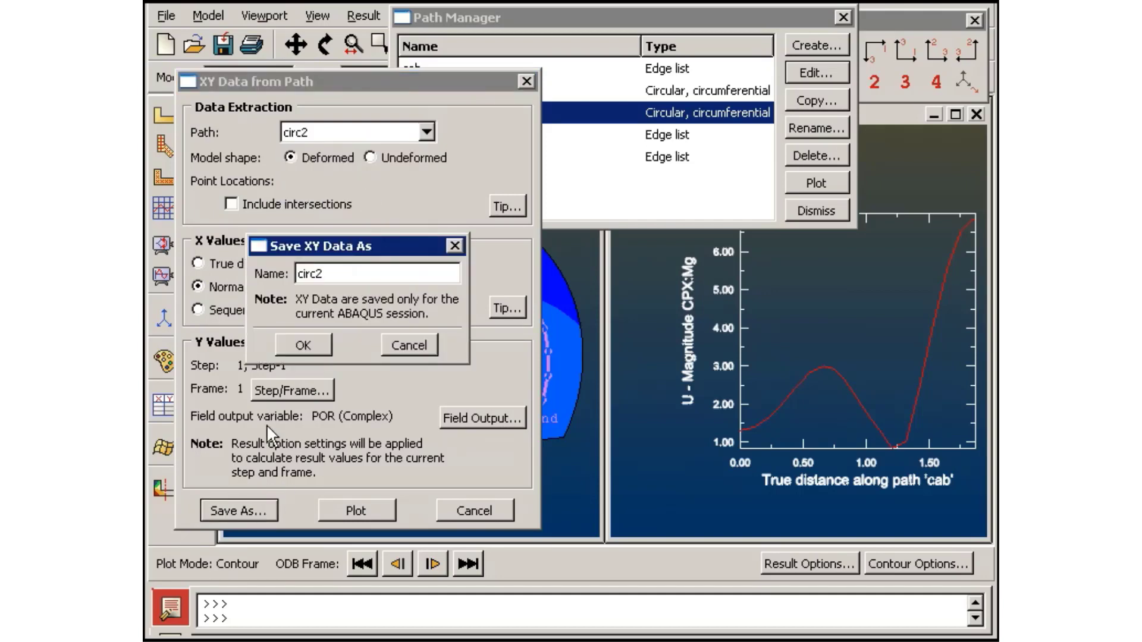
{"action": "left_click", "coordinate": [293, 336]}
{"action": "left_click", "coordinate": [476, 513]}
In the right viewport, select both circ1 and circ2 in the XY Data Manager
{"action": "left_click", "coordinate": [608, 503]}
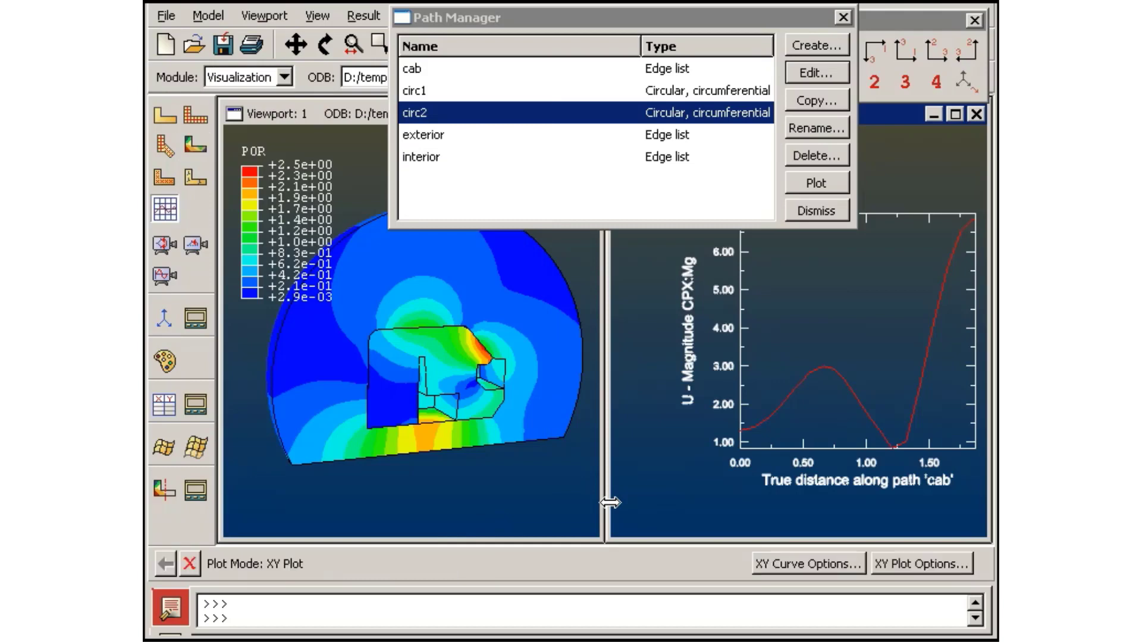
{"action": "left_click", "coordinate": [196, 407]}
{"action": "left_click", "coordinate": [256, 318], "text": "shift"}
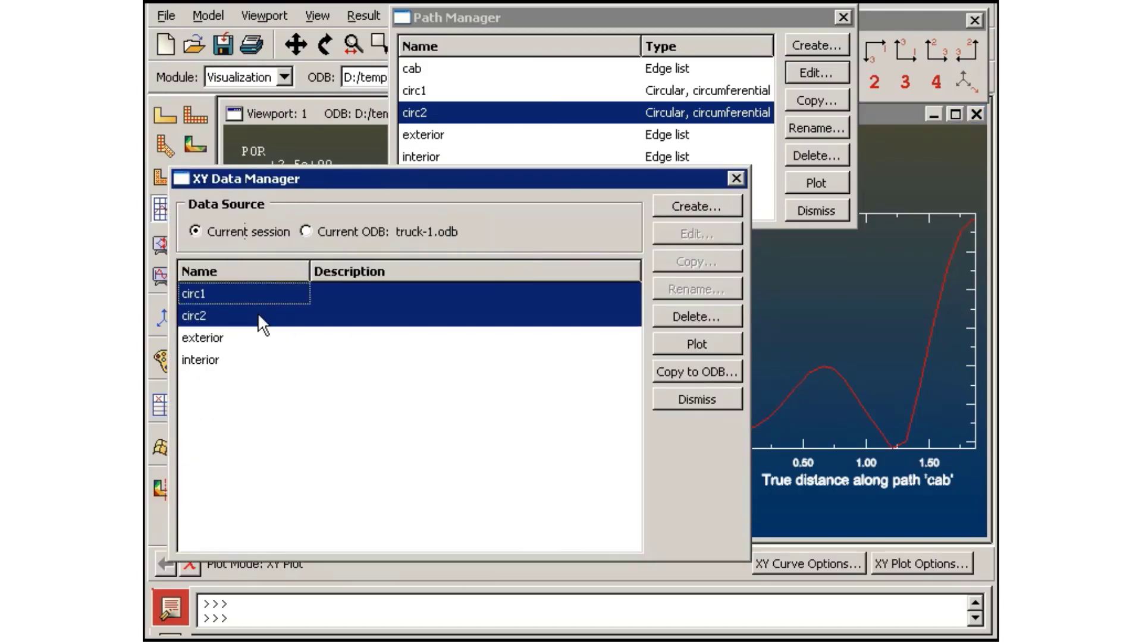
{"action": "left_click", "coordinate": [667, 345]}
Plot circ1 and circ2 together, and copy path circ2 as a new path named radial
{"action": "left_click", "coordinate": [697, 400]}
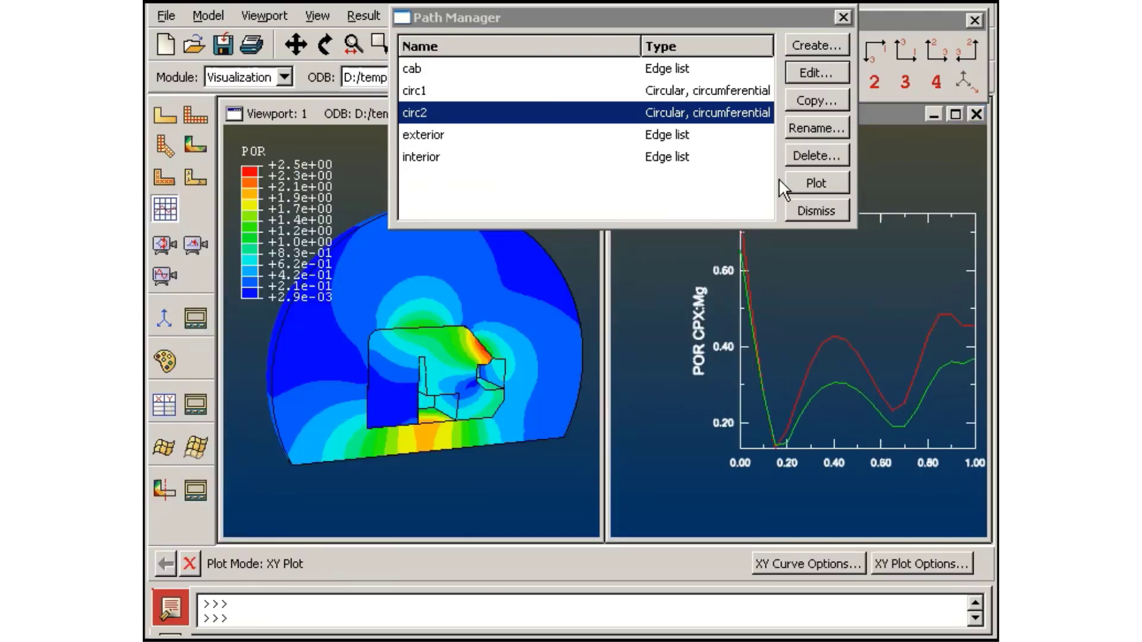
{"action": "left_click", "coordinate": [803, 102]}
{"action": "type", "text": "radial"}
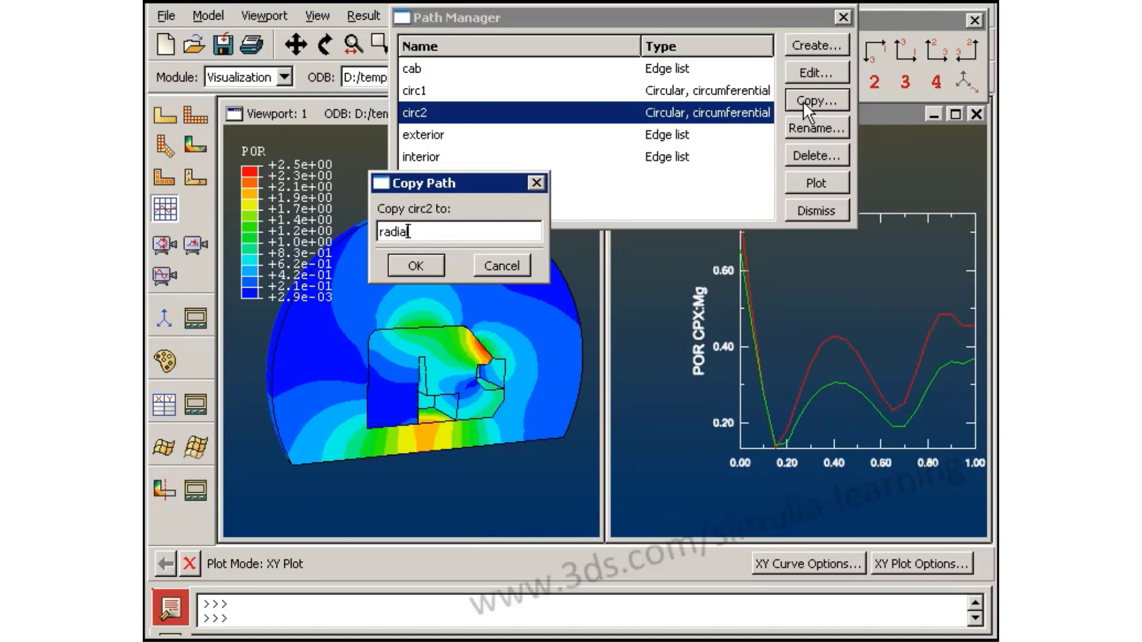
{"action": "key", "text": "Return"}
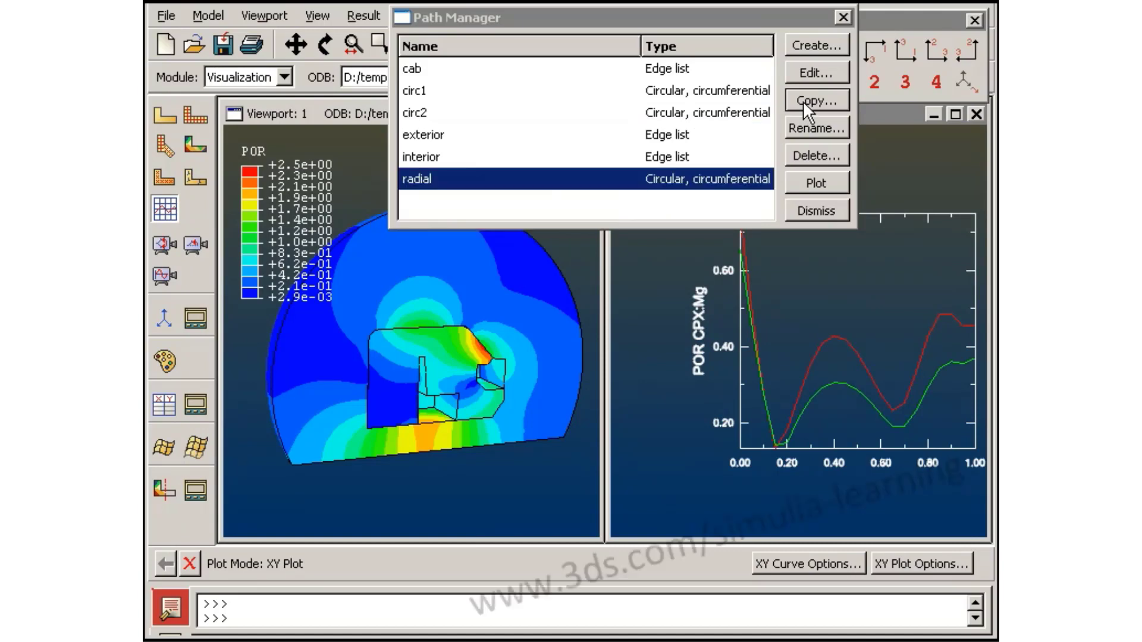
Redefine path radial as a radial path with a radial angle of 180
{"action": "left_click", "coordinate": [804, 74]}
{"action": "left_click", "coordinate": [809, 200]}
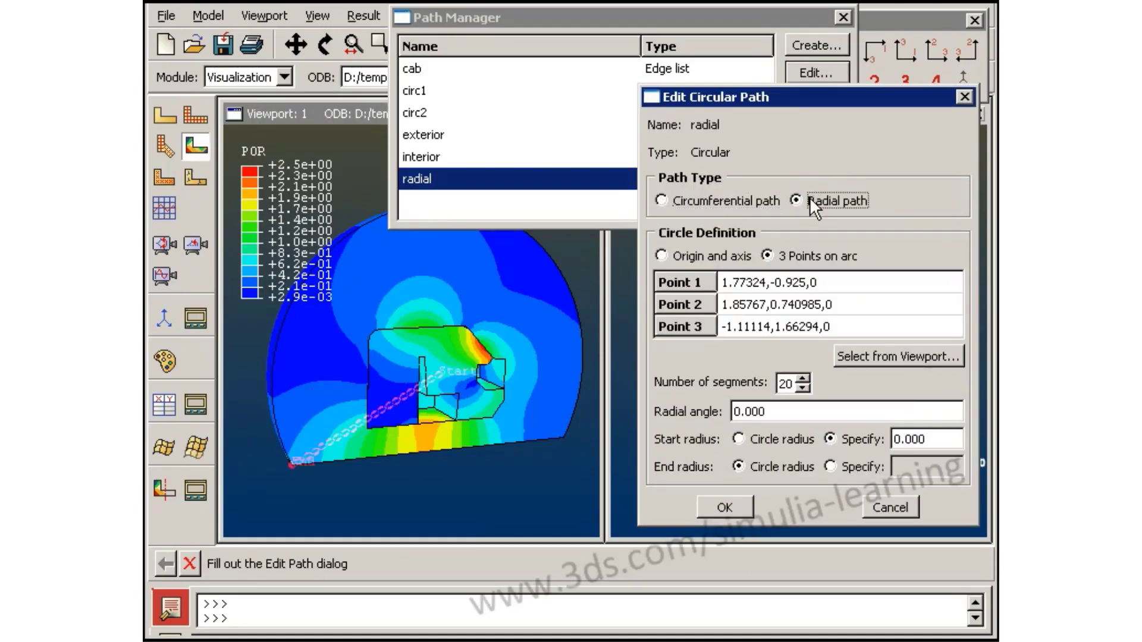
{"action": "double_click", "coordinate": [738, 411]}
{"action": "type", "text": "180"}
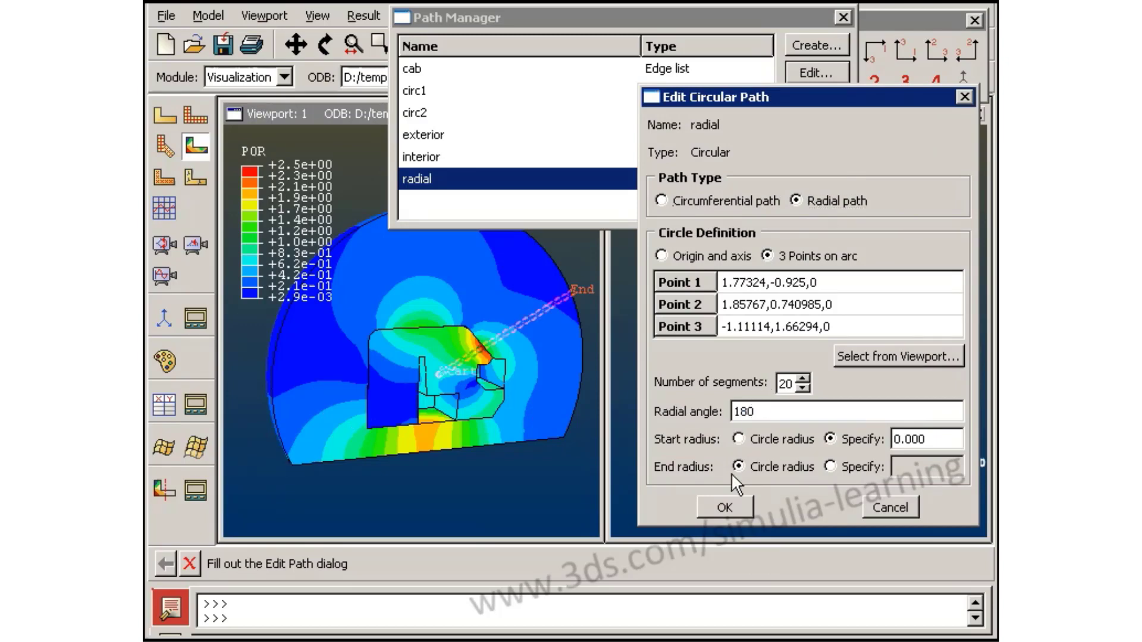
{"action": "left_click", "coordinate": [715, 505]}
Plot POR against normalized distance along path radial, then close the Path Manager
{"action": "left_click", "coordinate": [164, 404]}
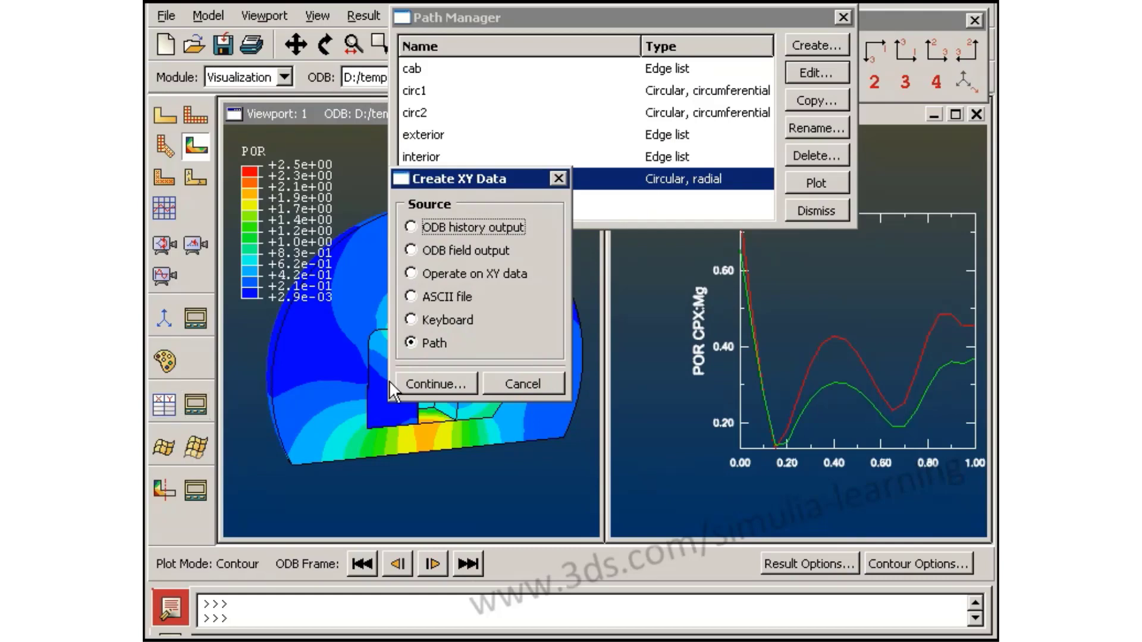
{"action": "left_click", "coordinate": [415, 381]}
{"action": "left_click", "coordinate": [427, 132]}
{"action": "scroll", "coordinate": [432, 178], "scroll_direction": "down", "scroll_amount": 2}
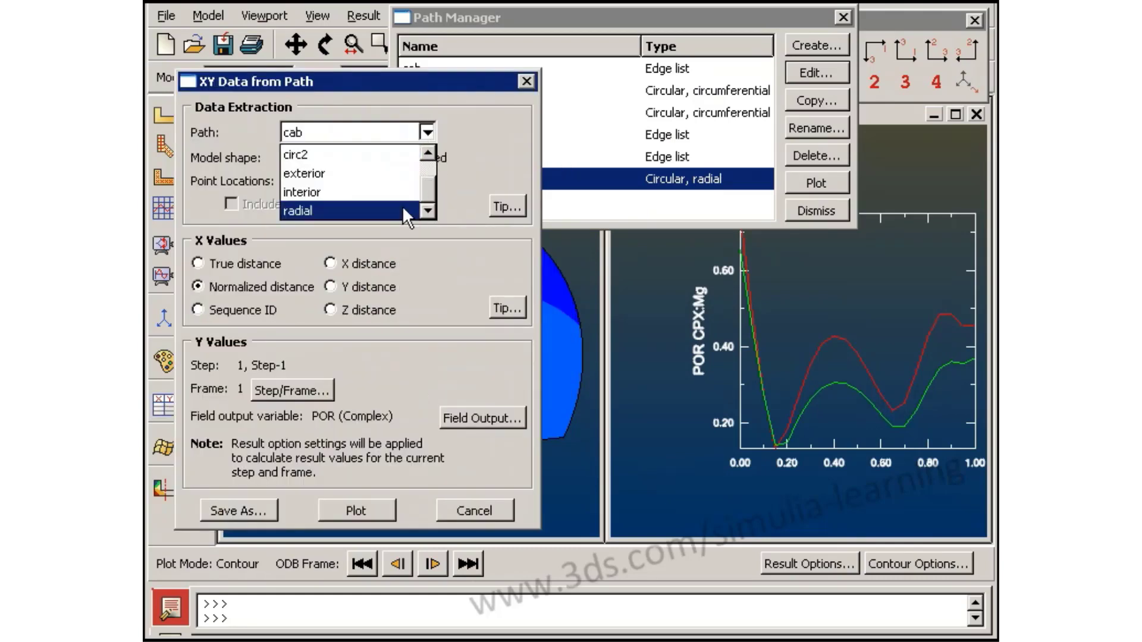
{"action": "left_click", "coordinate": [402, 206]}
{"action": "left_click", "coordinate": [362, 518]}
{"action": "left_click", "coordinate": [459, 508]}
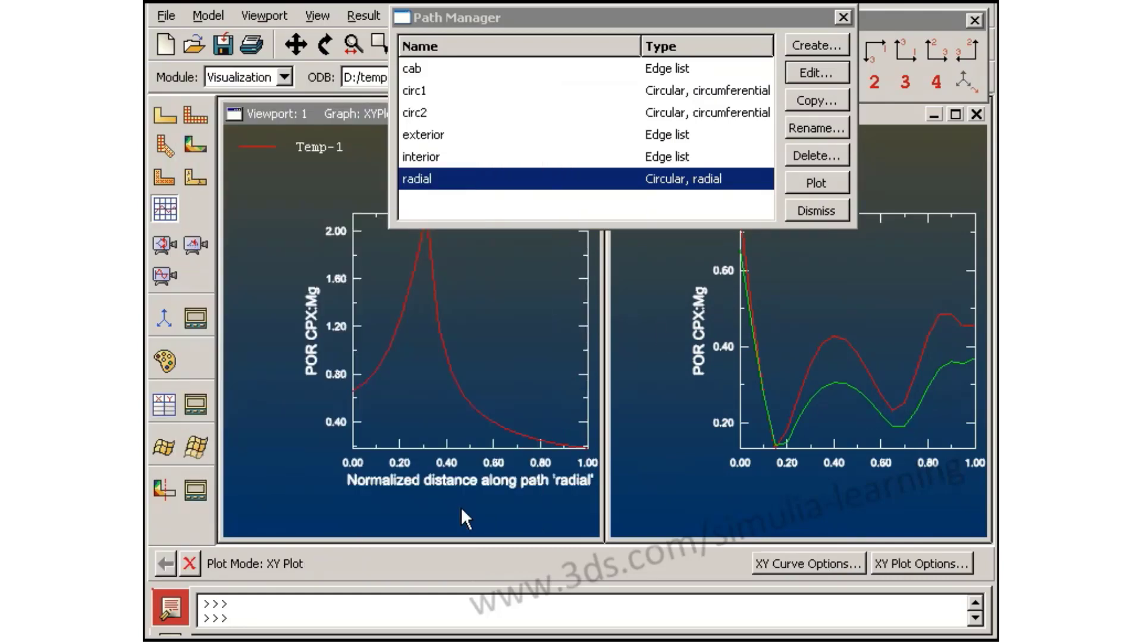
{"action": "left_click", "coordinate": [791, 211]}
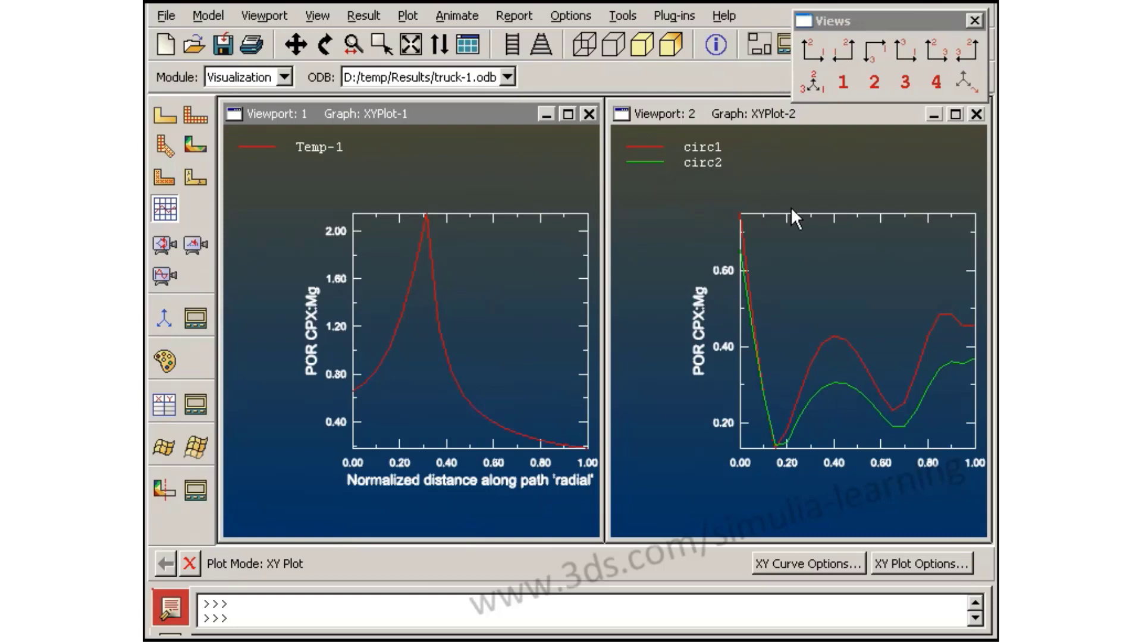